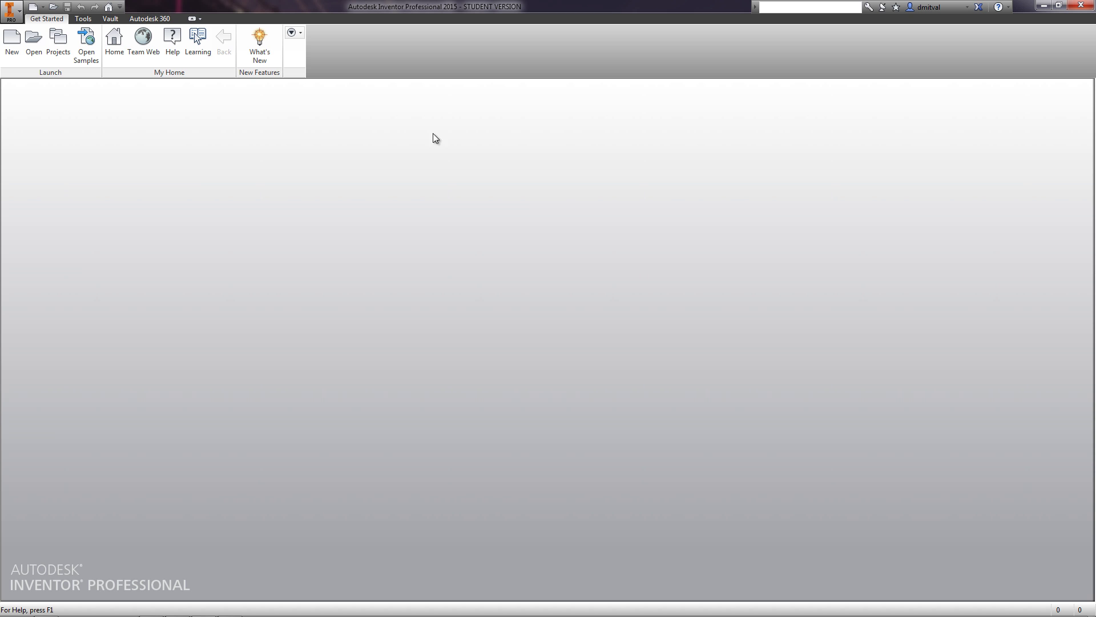
Open the Штуцер.iam assembly from the pipeline folder, accepting the search path warning.
click(29, 48)
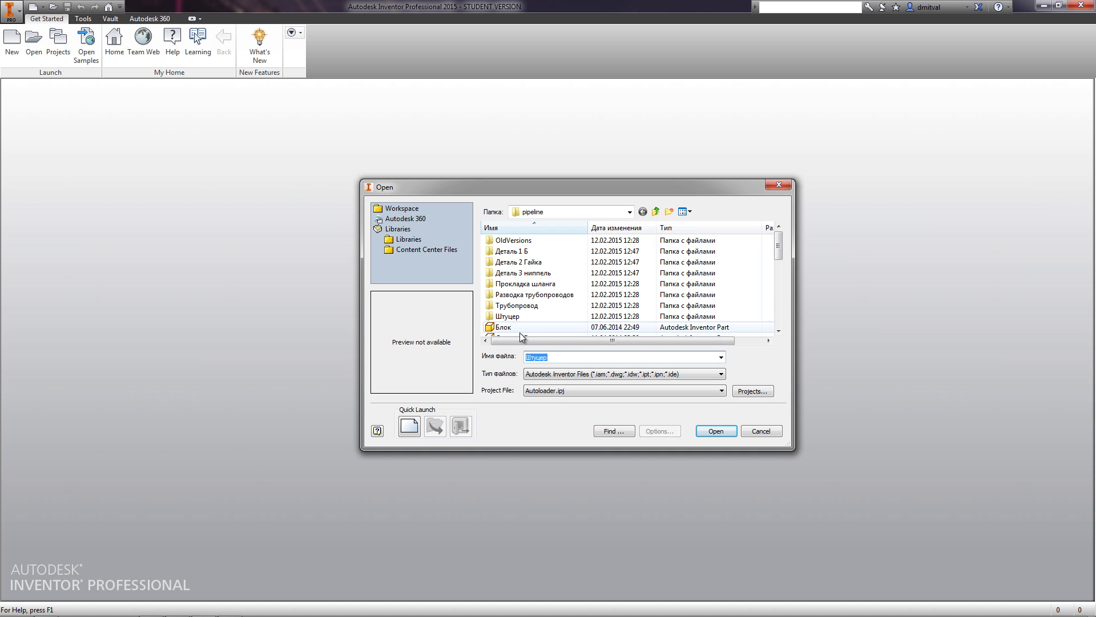
drag(776, 248, 775, 320)
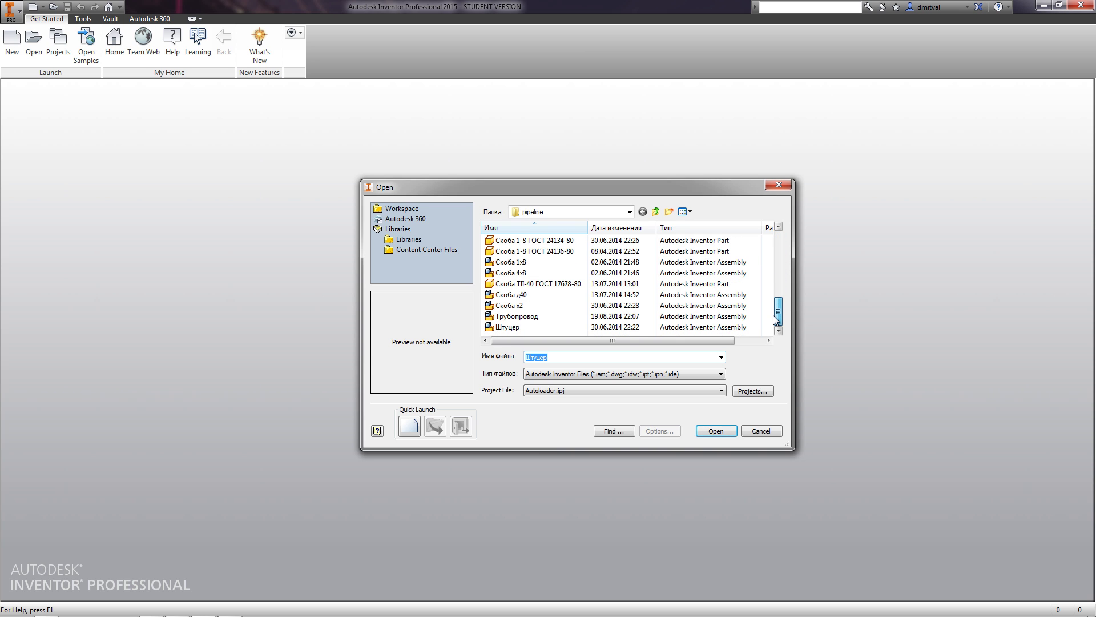
click(565, 326)
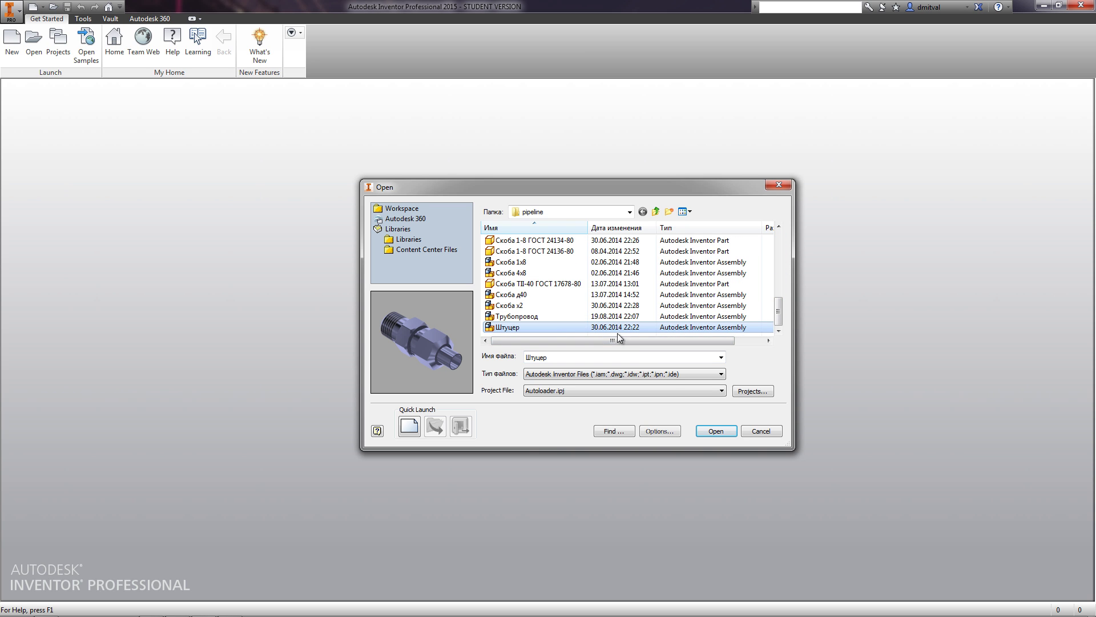
click(715, 433)
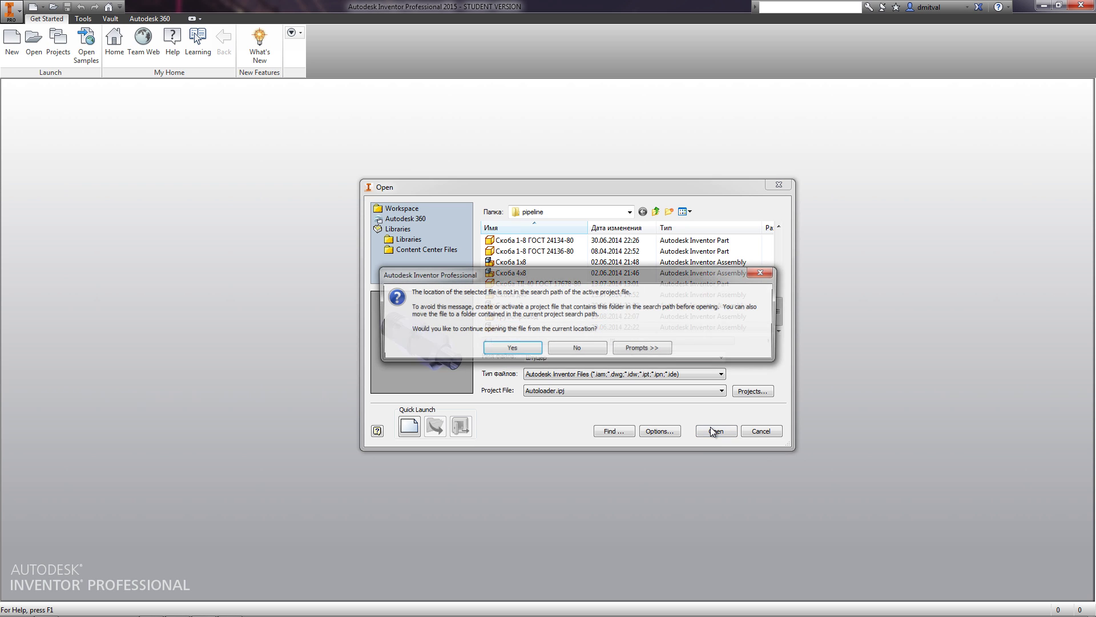
click(511, 350)
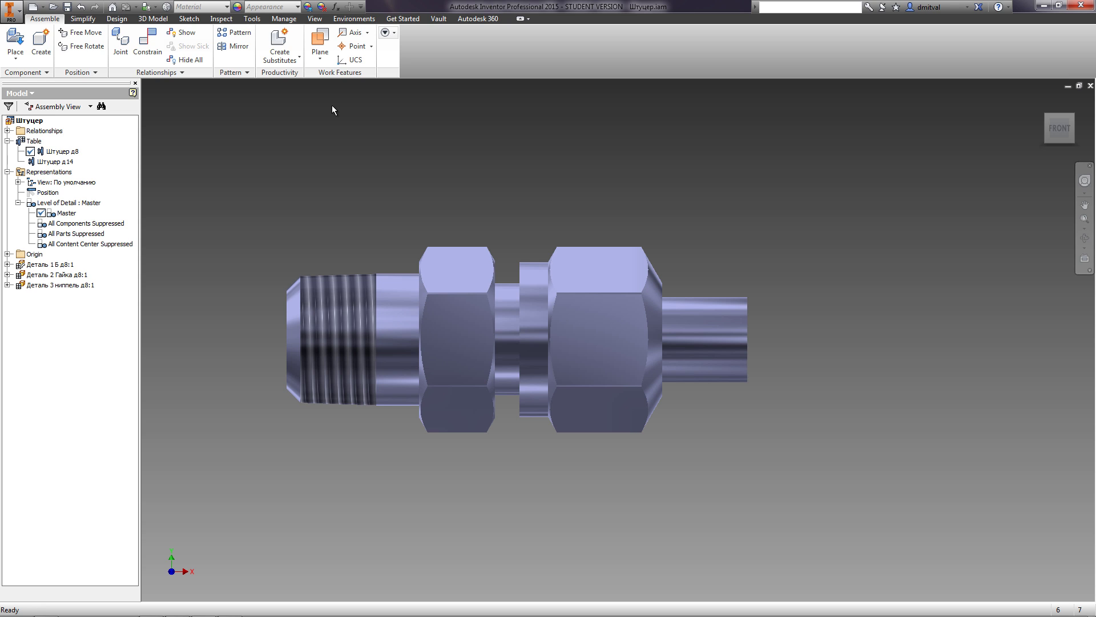
Browse the Simplify, Design, 3D Model and Sketch ribbon tabs, ending on Design.
click(85, 19)
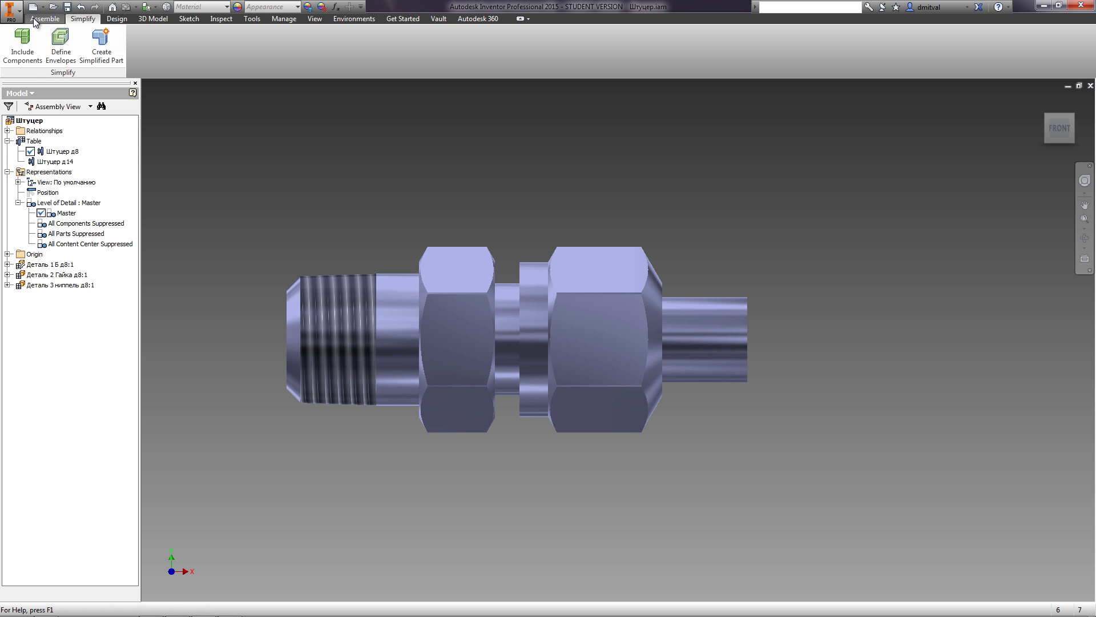
click(114, 19)
click(84, 20)
click(117, 19)
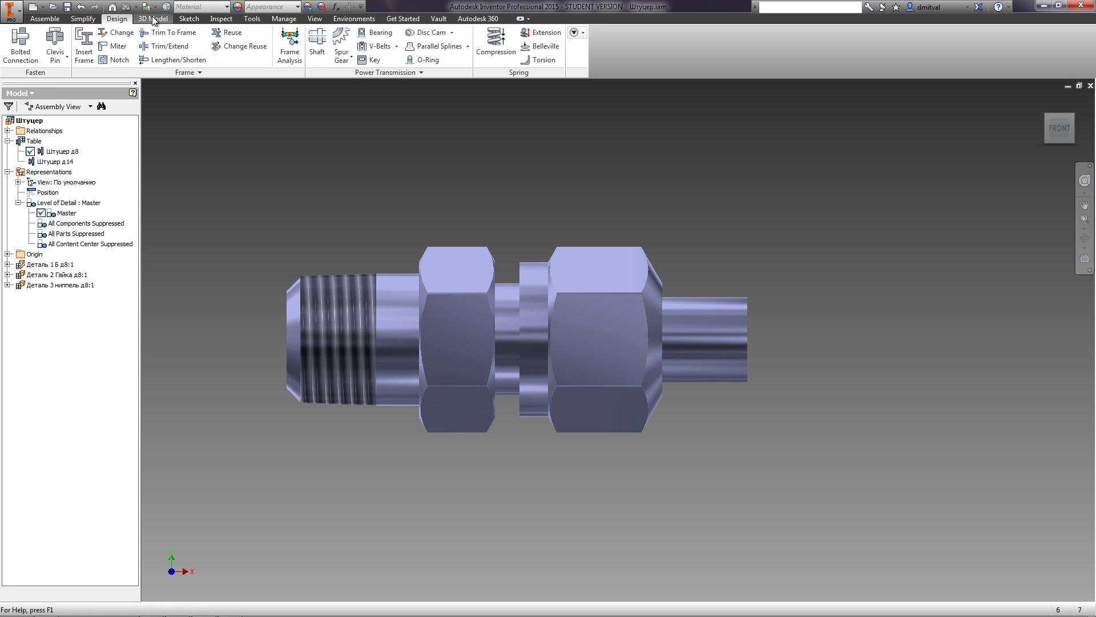
click(153, 19)
click(189, 19)
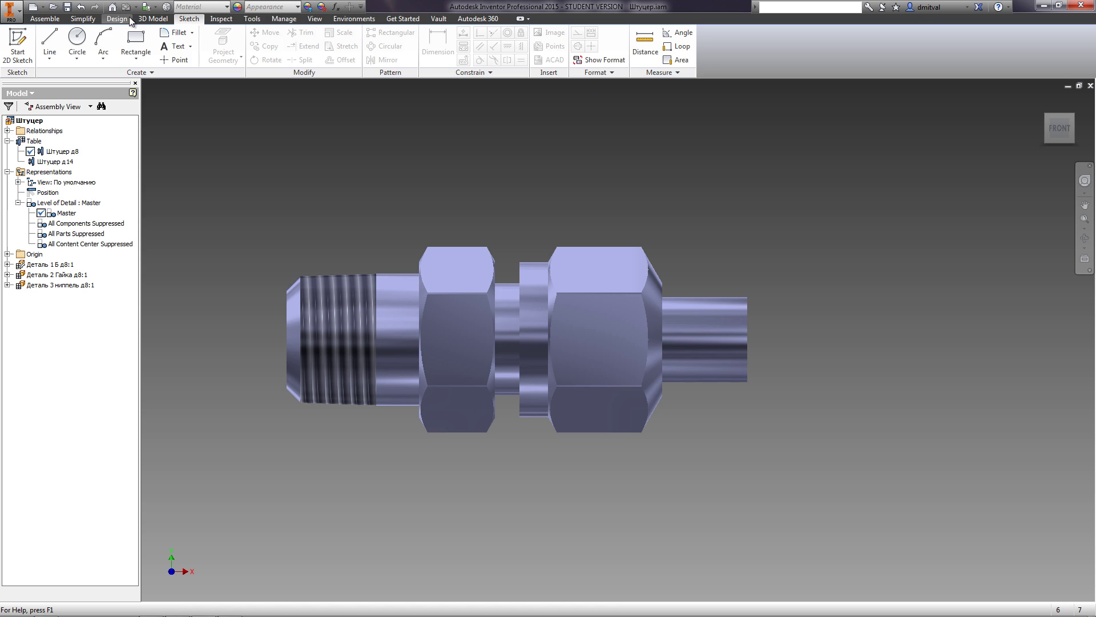
click(115, 18)
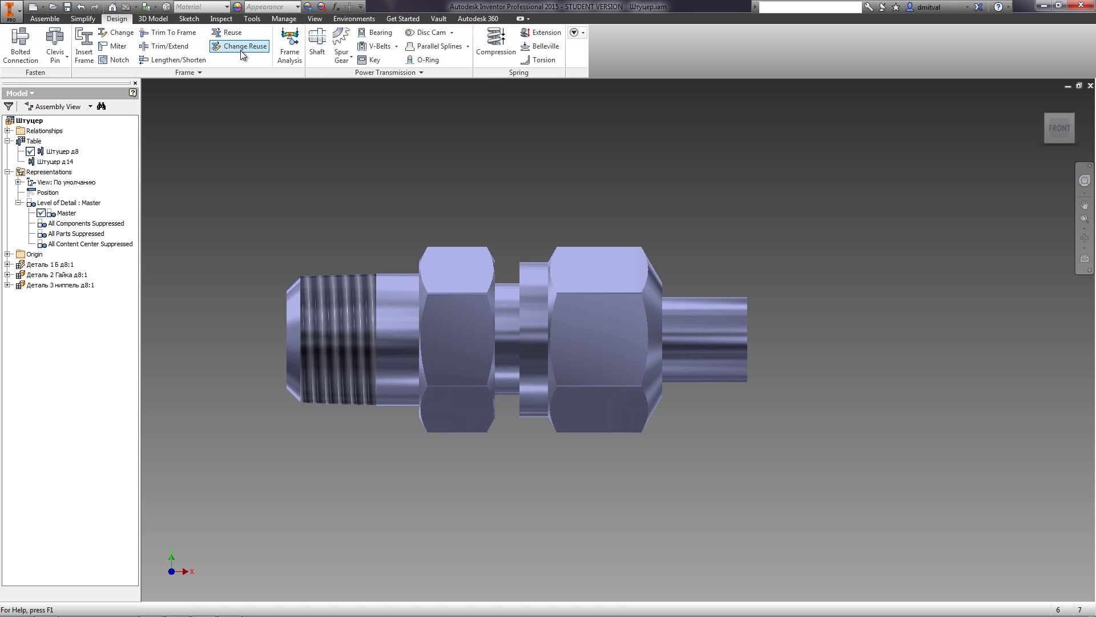
Expand the Clevis Pin and Disc Cam dropdowns to view the pin and cam types.
click(66, 59)
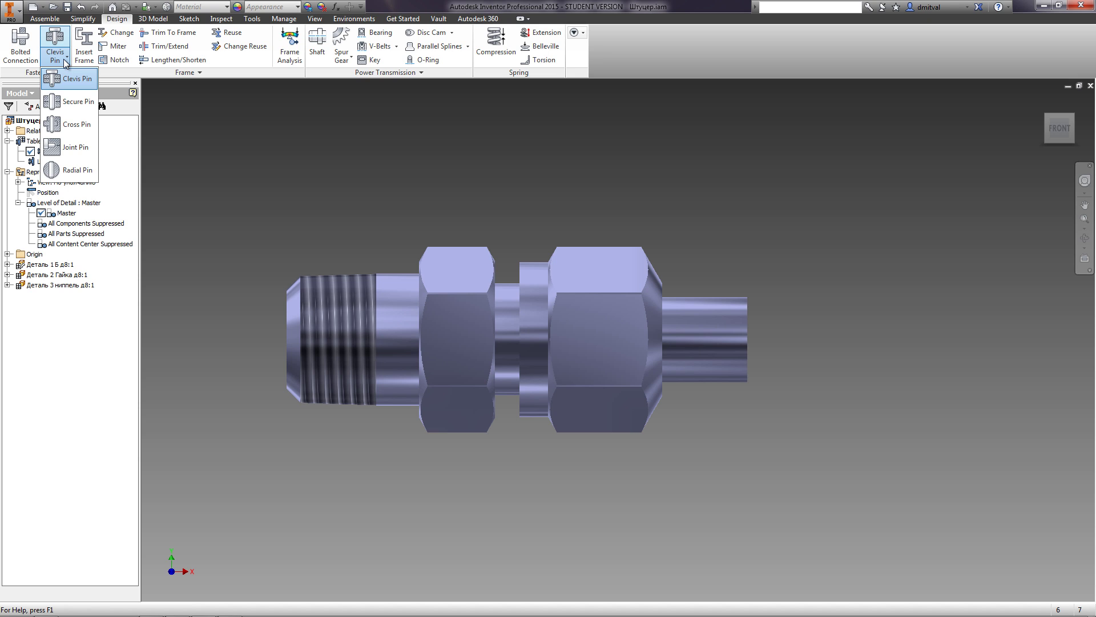
click(454, 34)
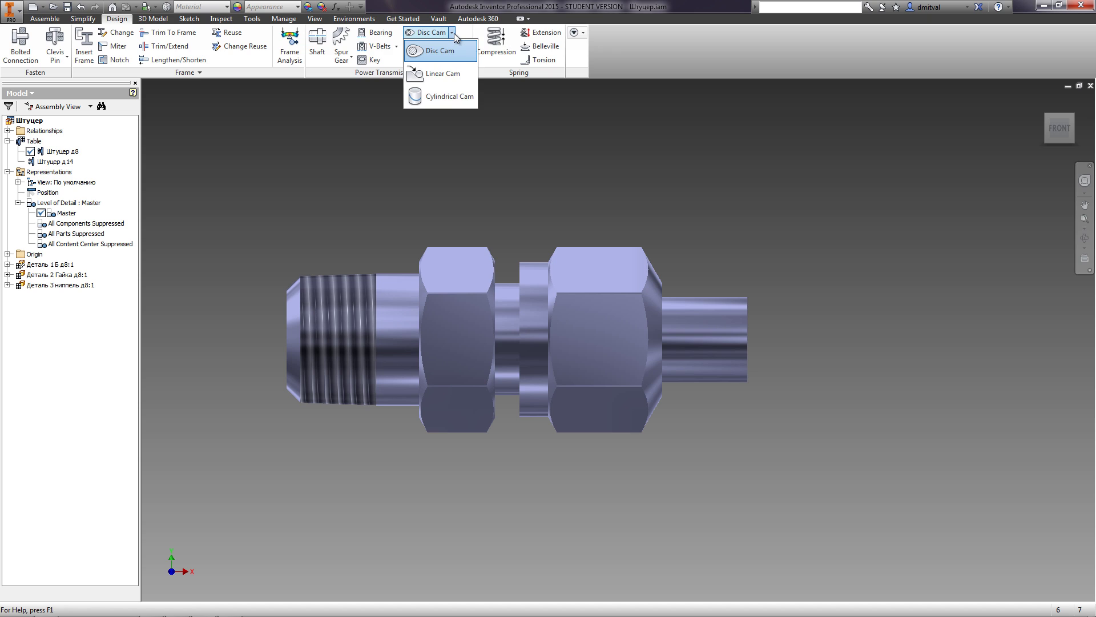
click(454, 35)
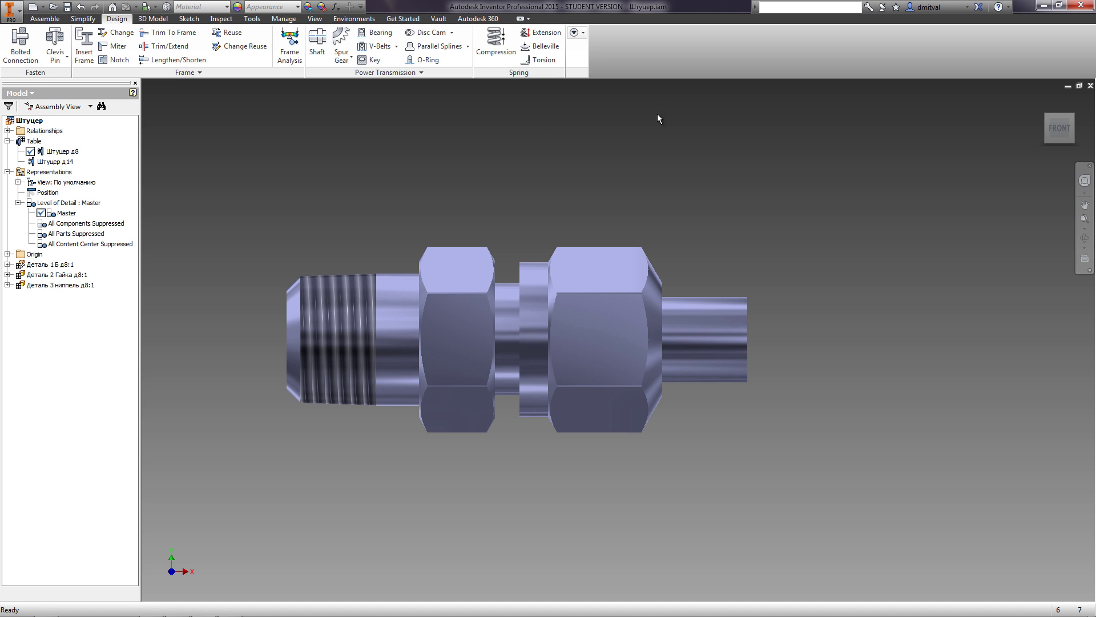
Add the Measure panel to the Design tab via the ribbon's Show Panels menu.
right_click(645, 48)
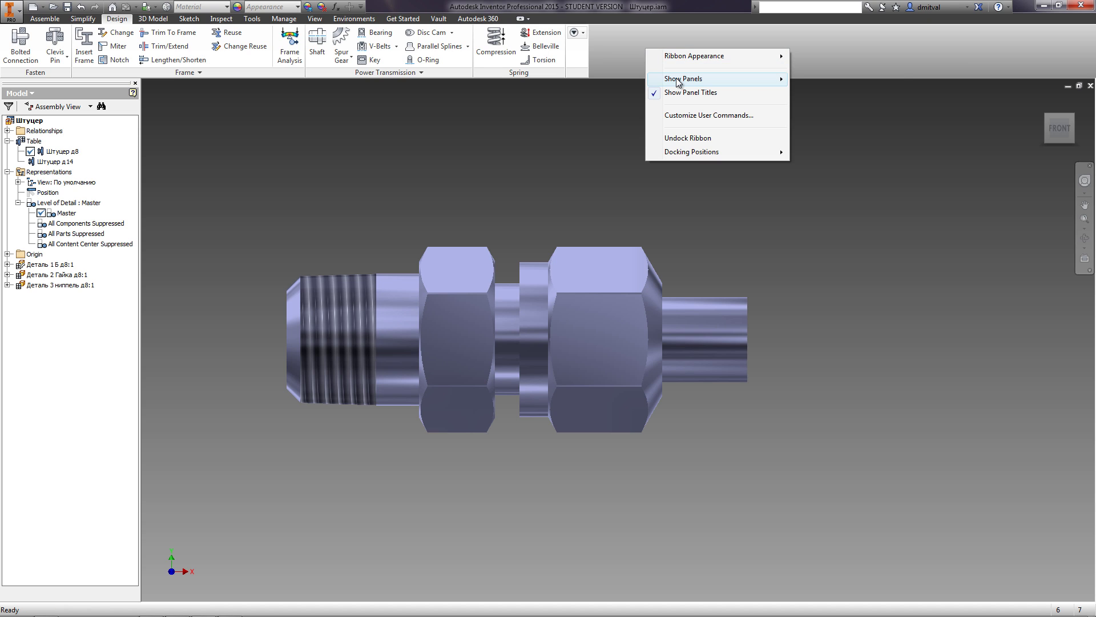
mouse_move(678, 81)
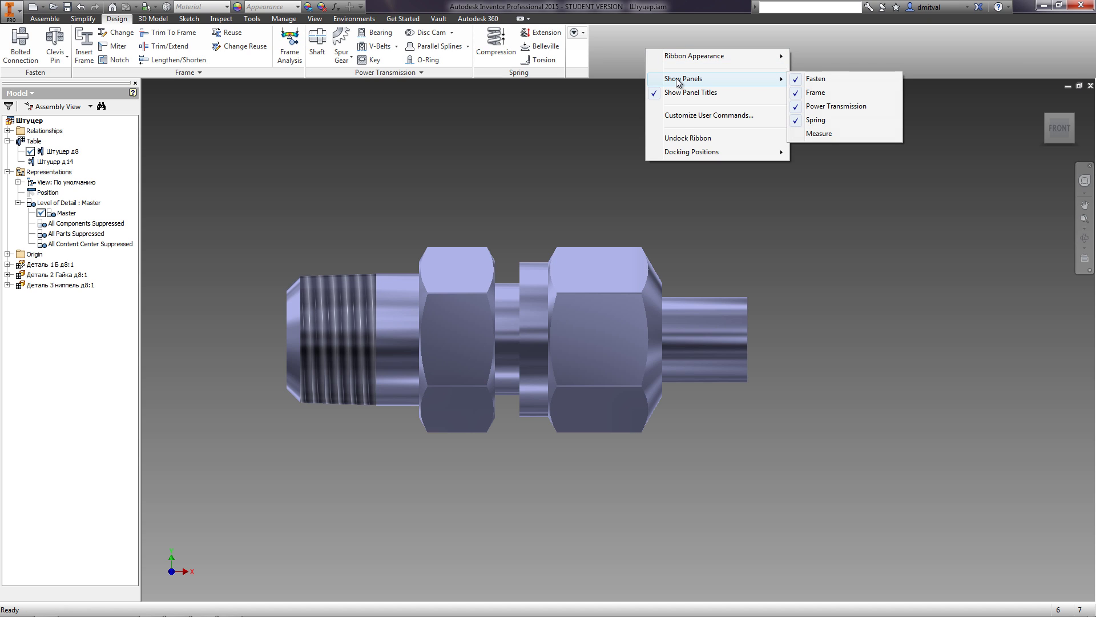
click(824, 134)
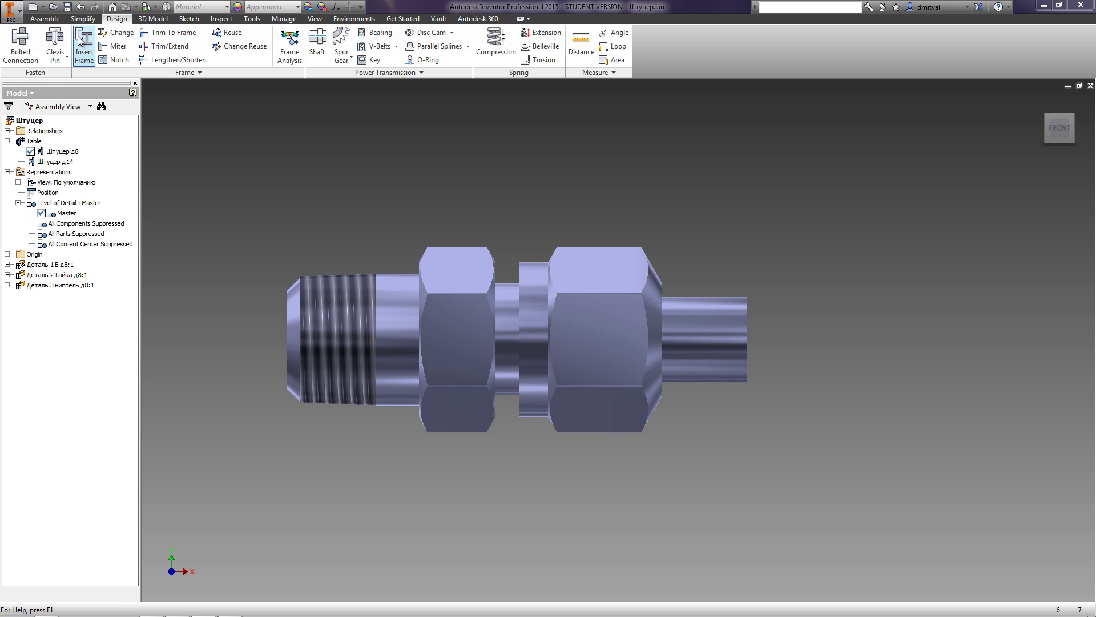
Switch to the Assemble tab, start Place Component with P, and cancel it.
click(44, 18)
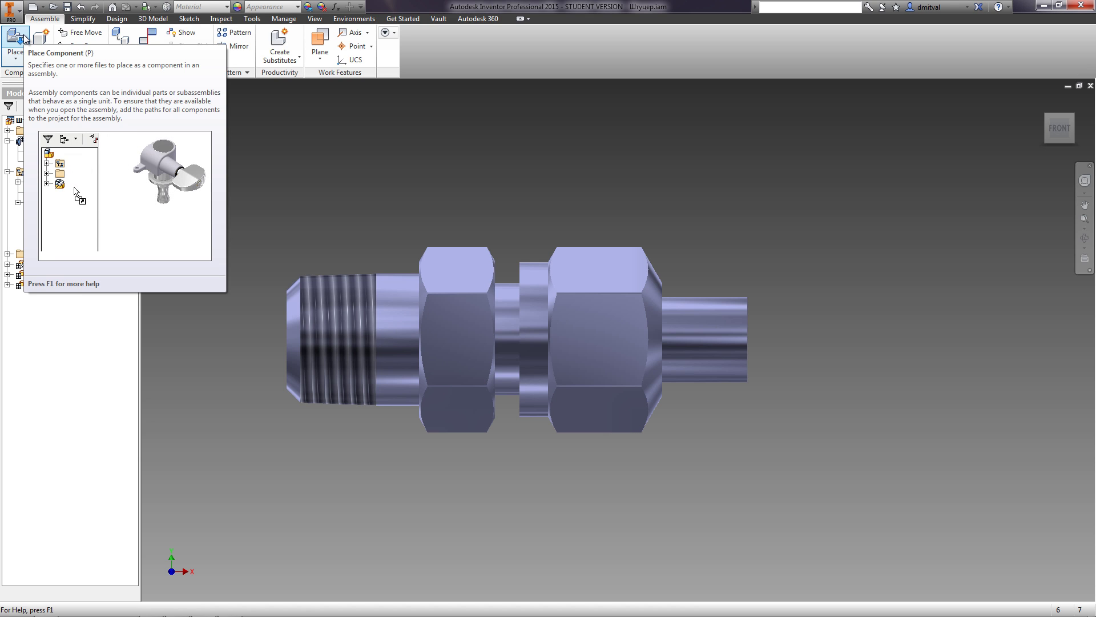
key(p)
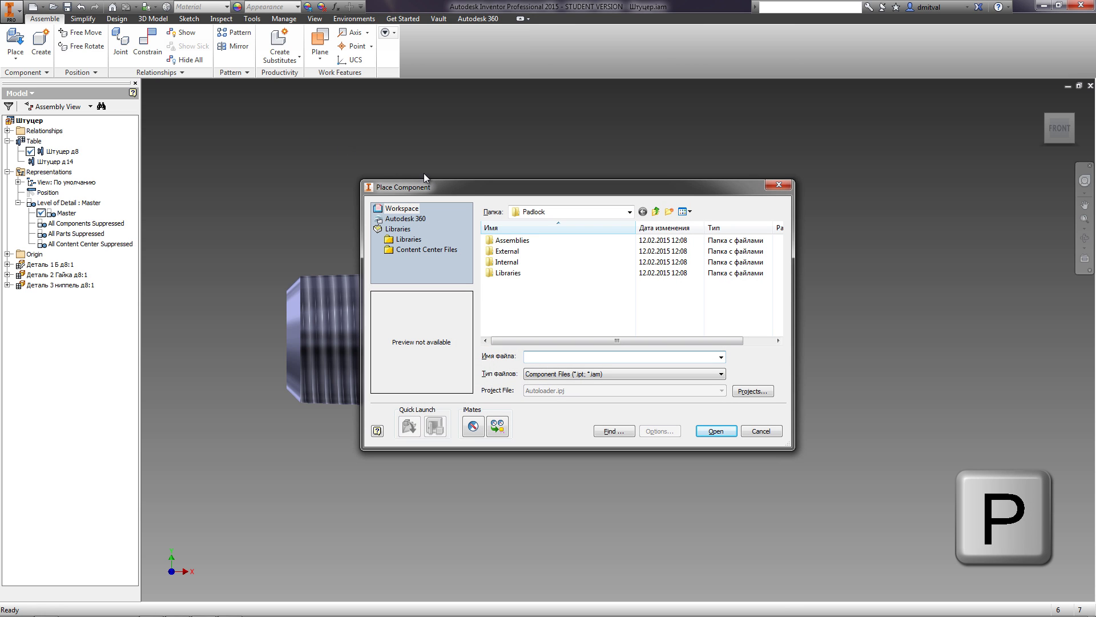
click(761, 431)
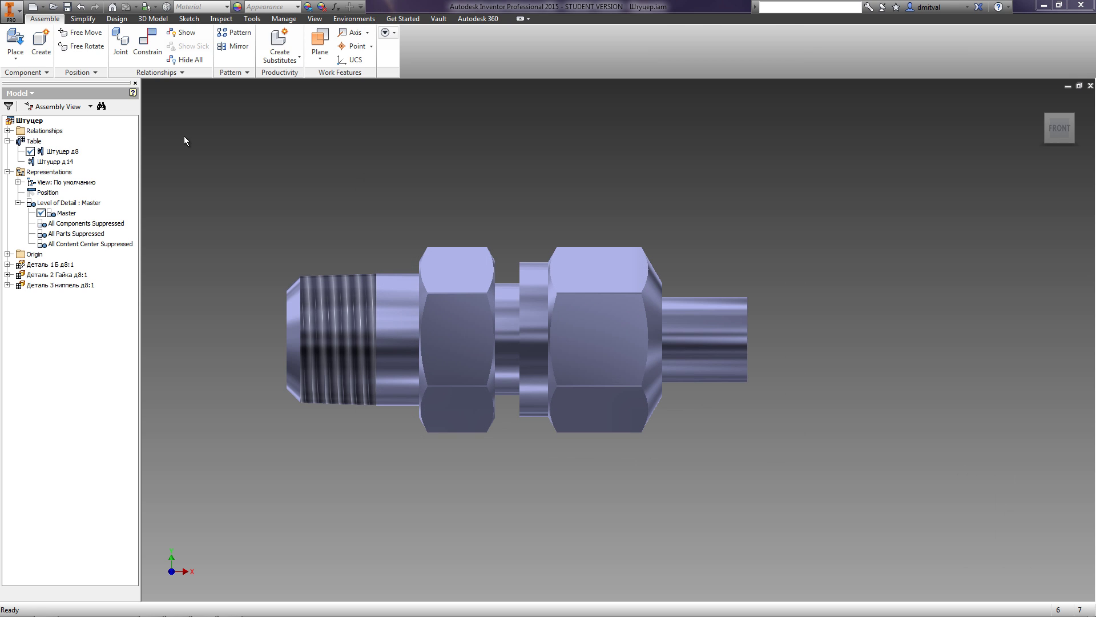
click(9, 12)
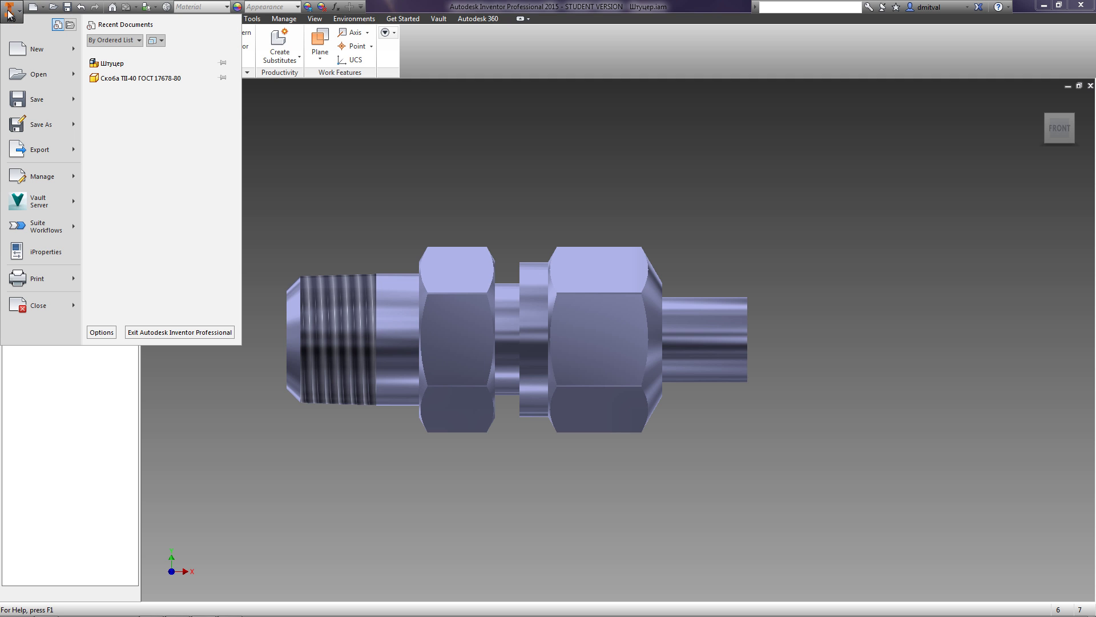
click(101, 331)
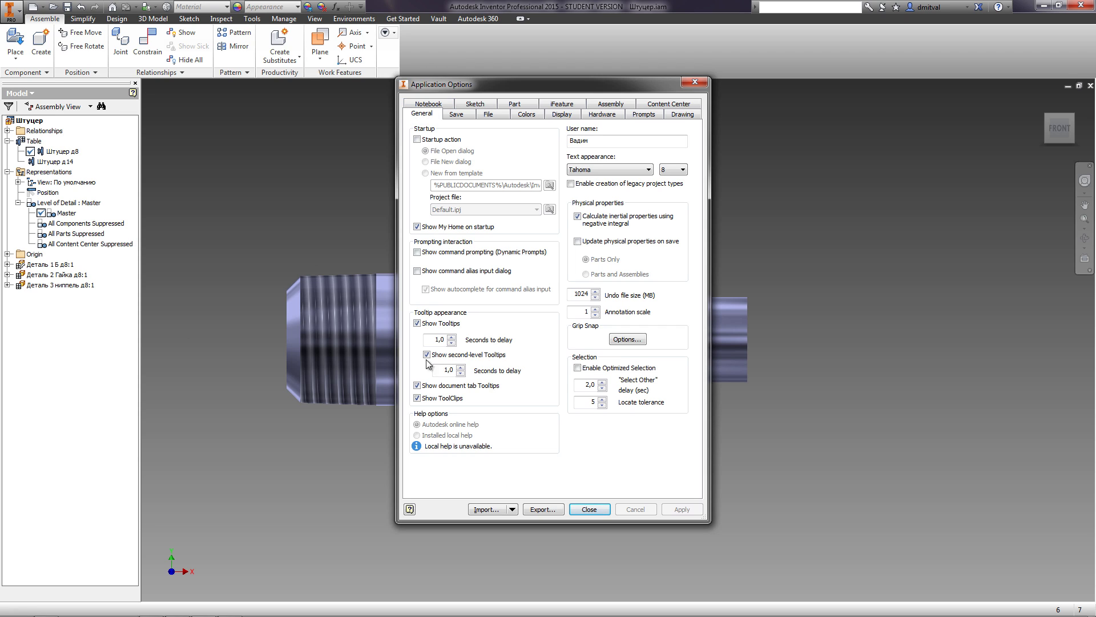
click(417, 324)
click(418, 385)
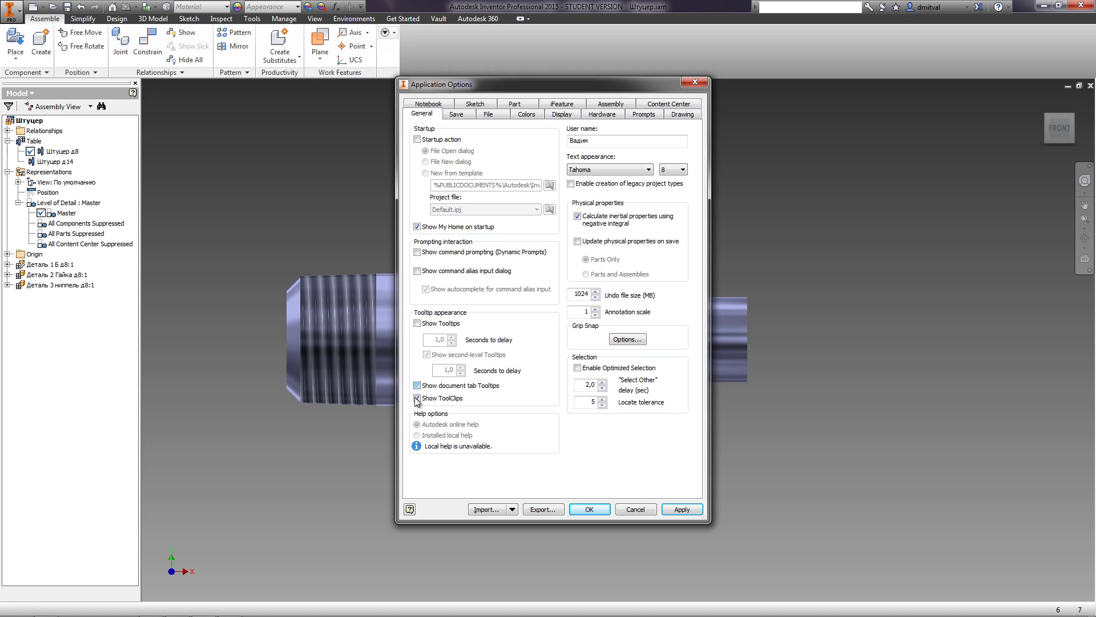
click(418, 398)
click(417, 385)
click(417, 398)
click(418, 323)
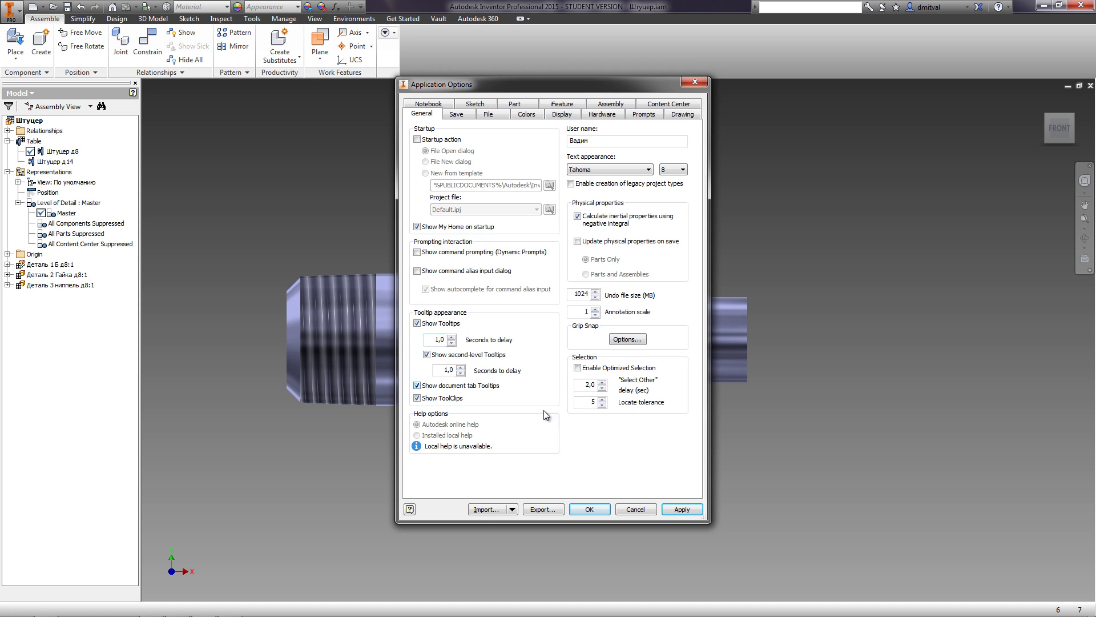
click(639, 513)
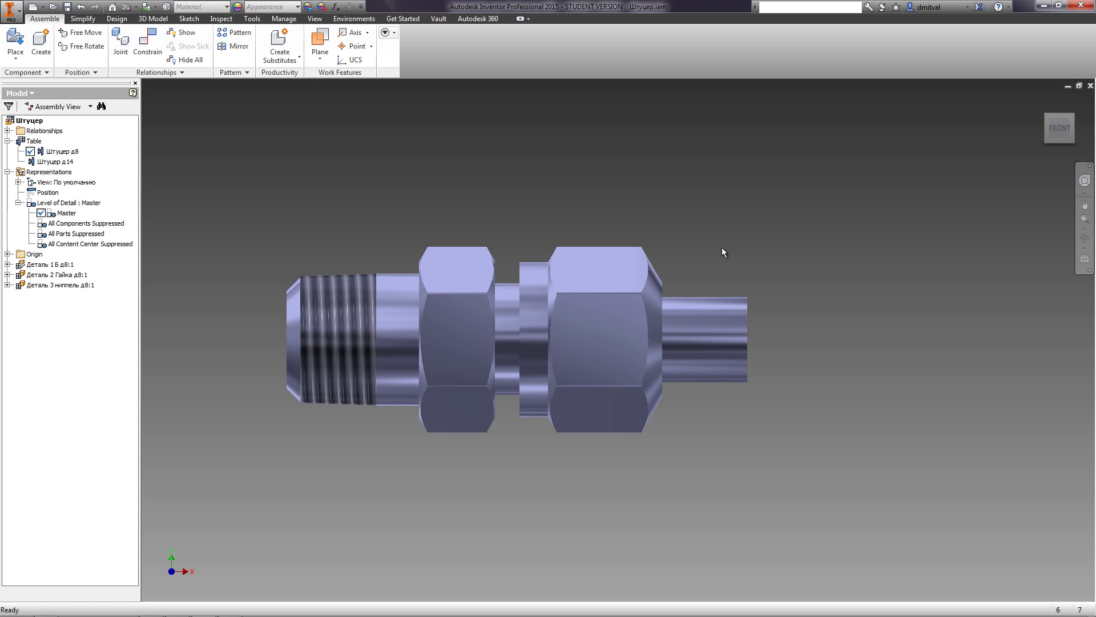
Zoom in and step the ViewCube through right, back, top-back edge and corner views.
scroll(722, 248, down, 2)
scroll(722, 248, down, 3)
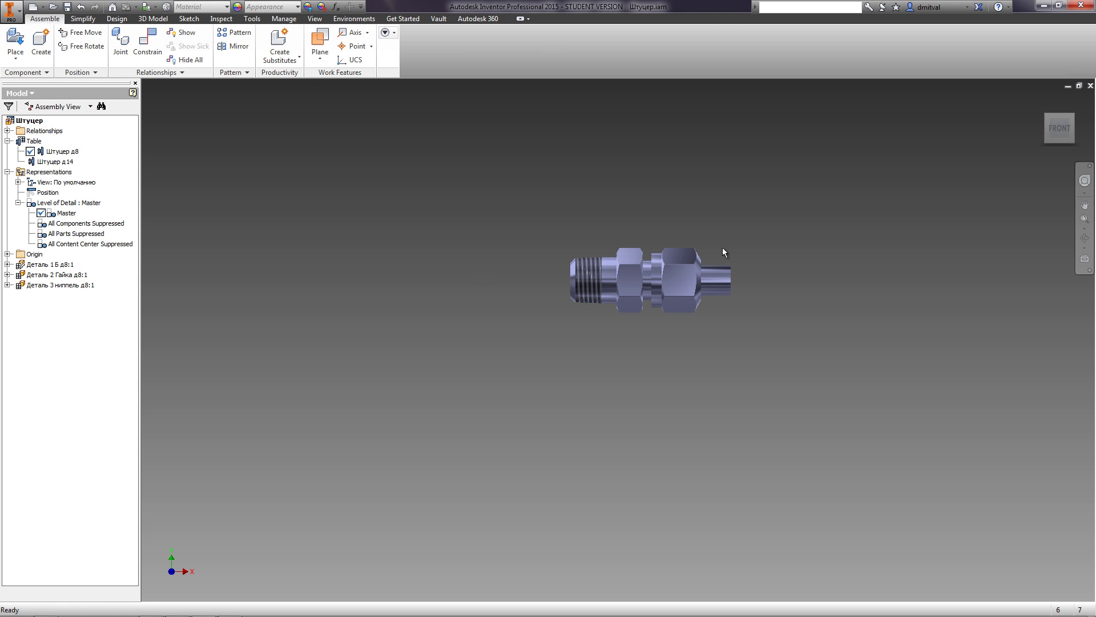
scroll(721, 247, up, 6)
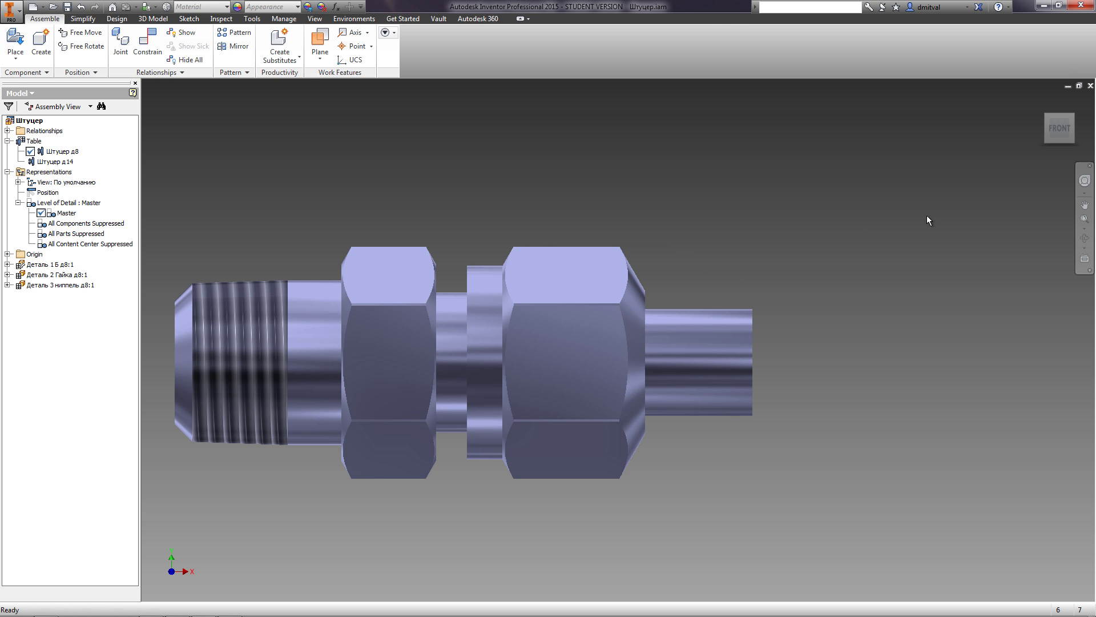
mouse_move(1057, 126)
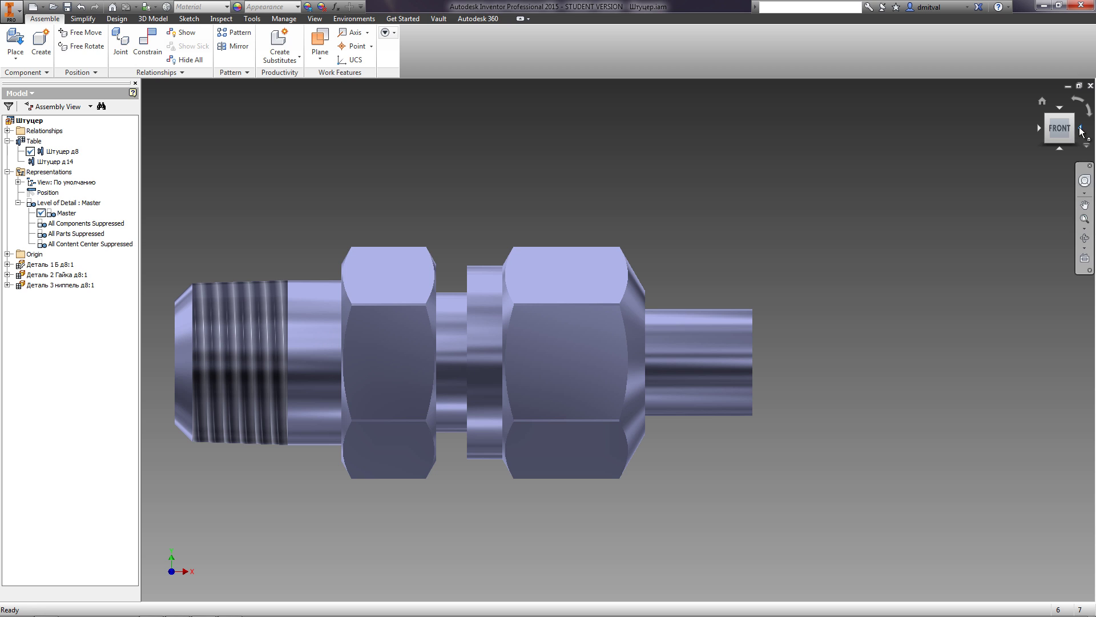
click(1080, 131)
click(1081, 131)
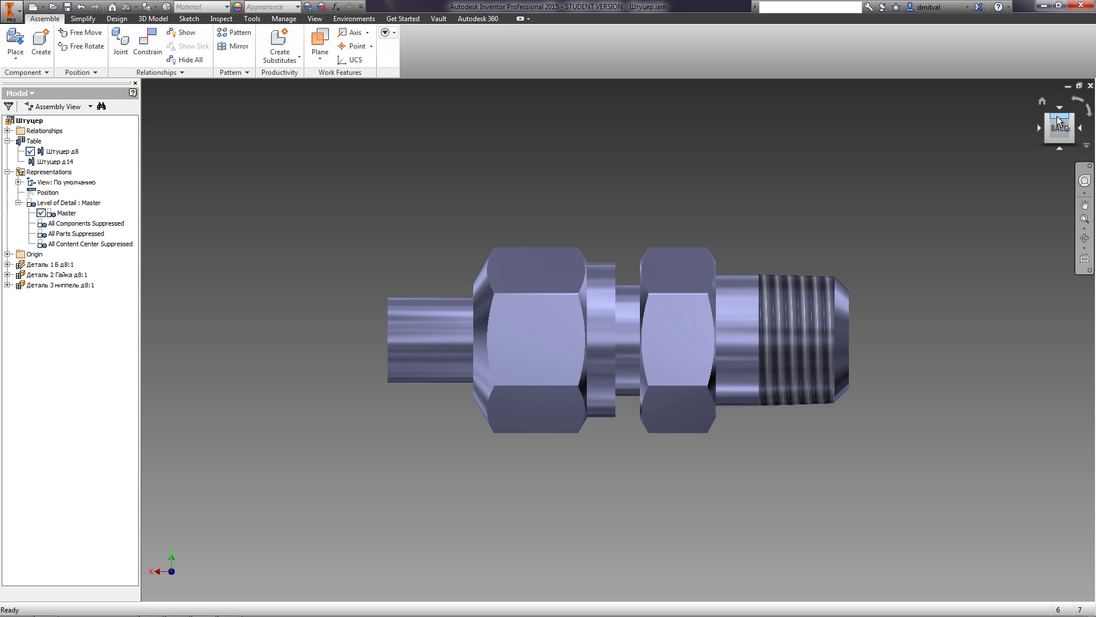
click(1057, 115)
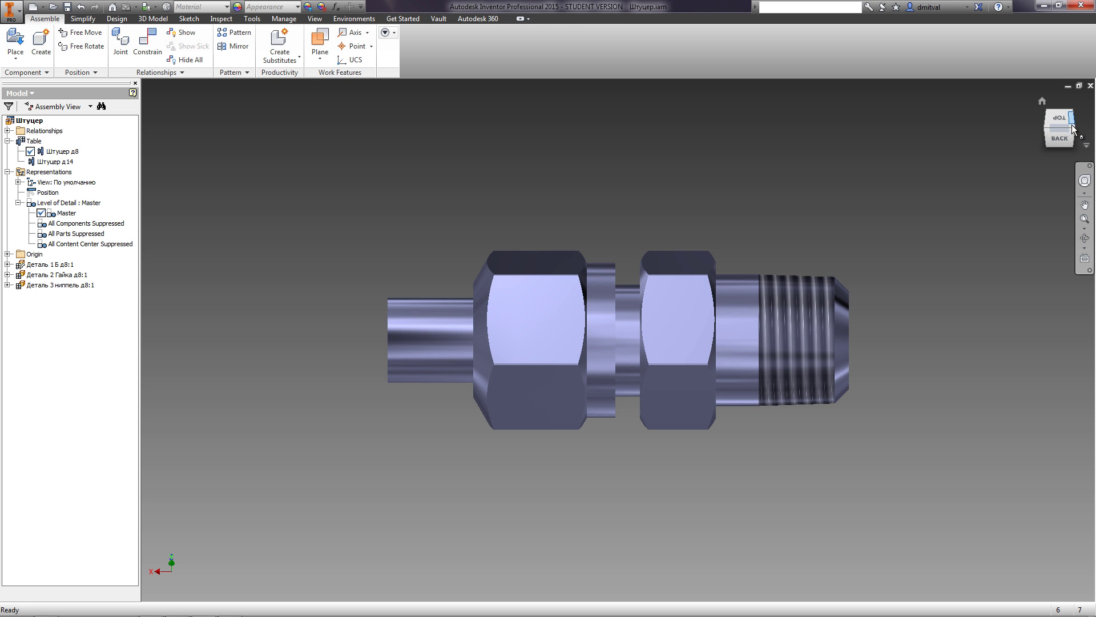
click(1071, 127)
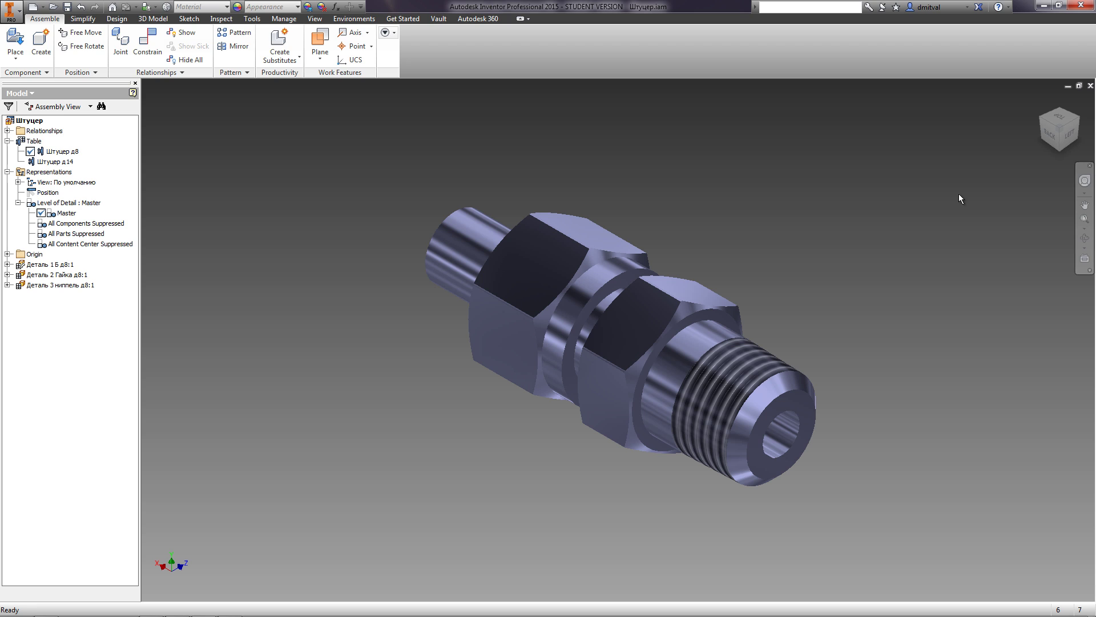
Return to the back view, roll it in quarter turns, and finish level on BACK.
click(1048, 139)
click(1079, 103)
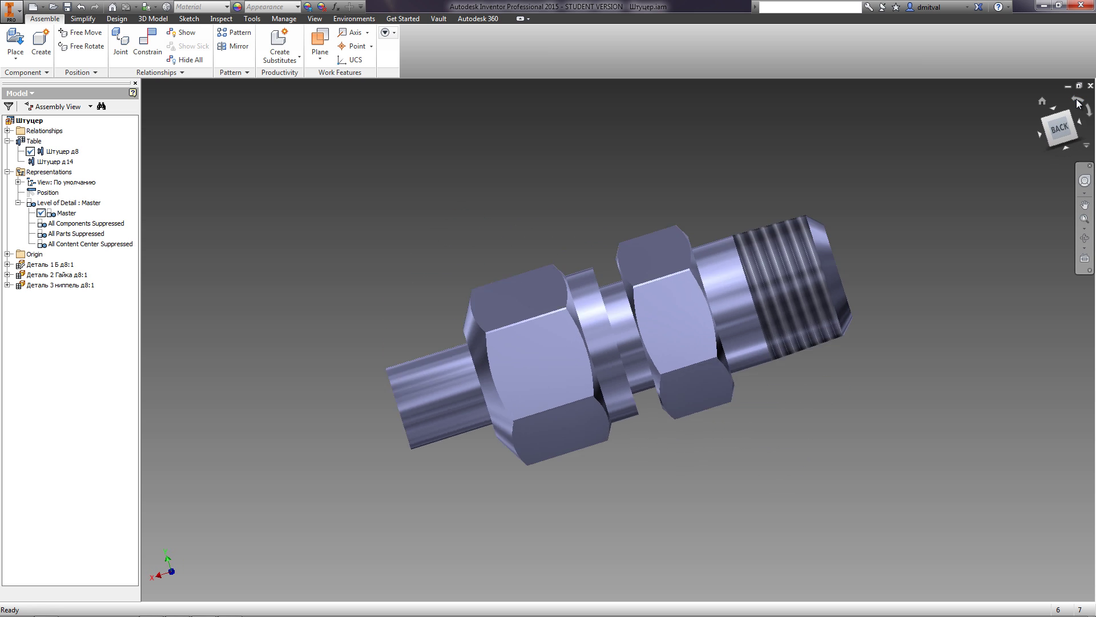
click(1078, 103)
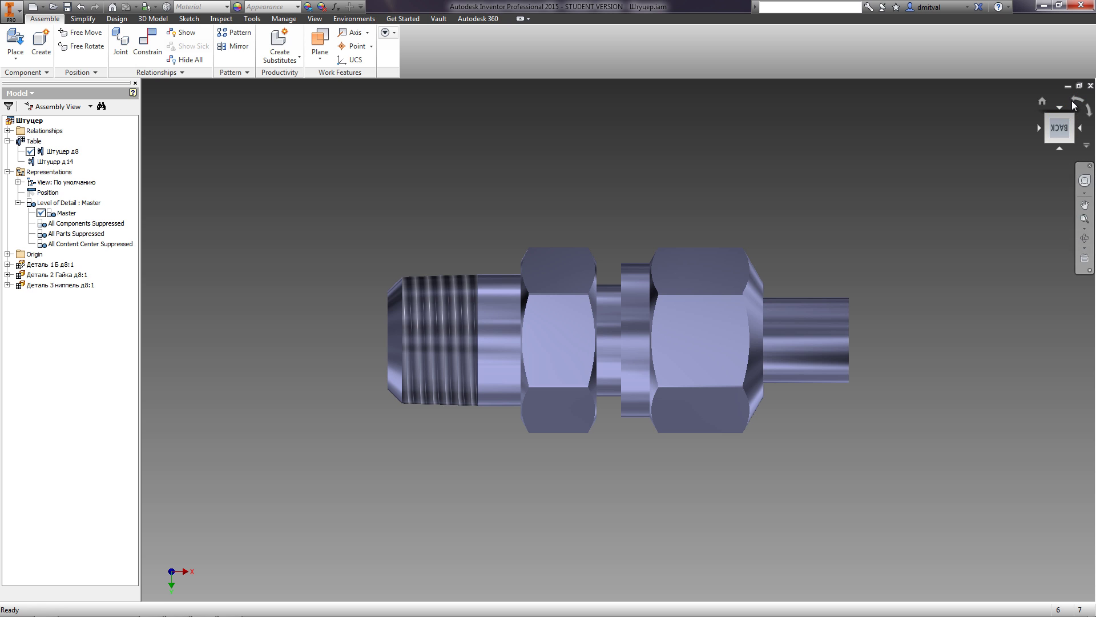
click(1074, 99)
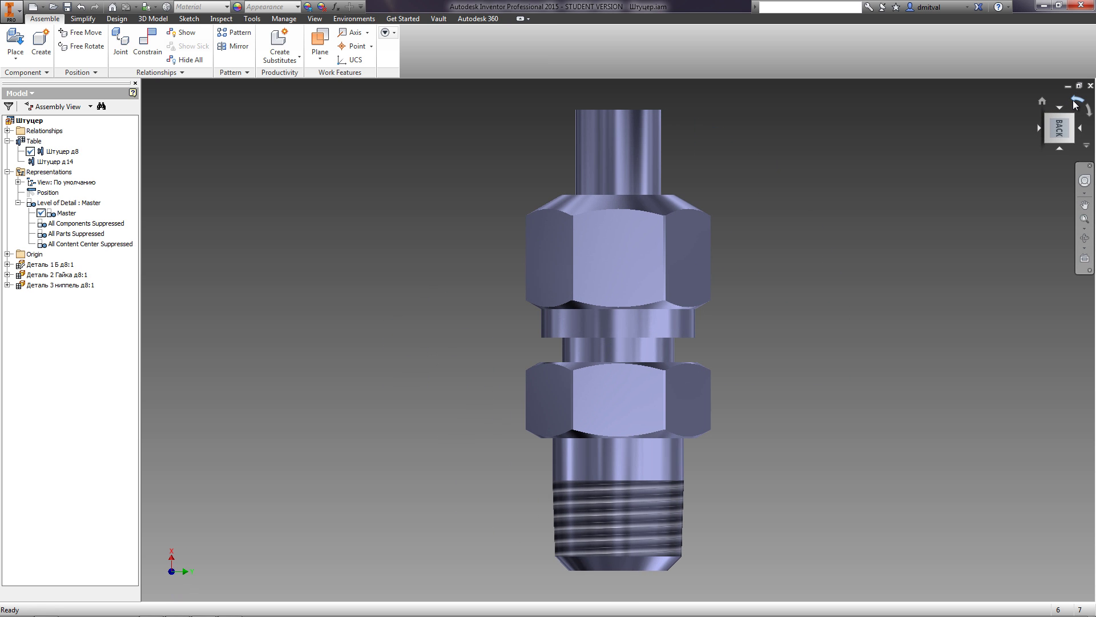
click(1063, 127)
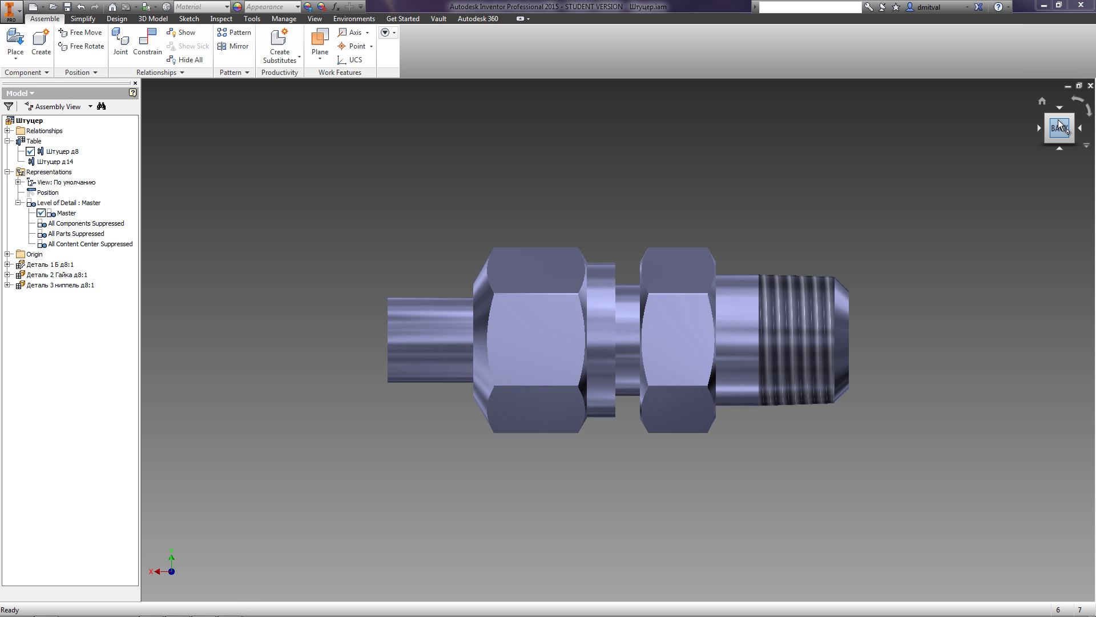
Set the ViewCube size to Large, keeping the Top Right on-screen position.
right_click(1059, 124)
click(1027, 246)
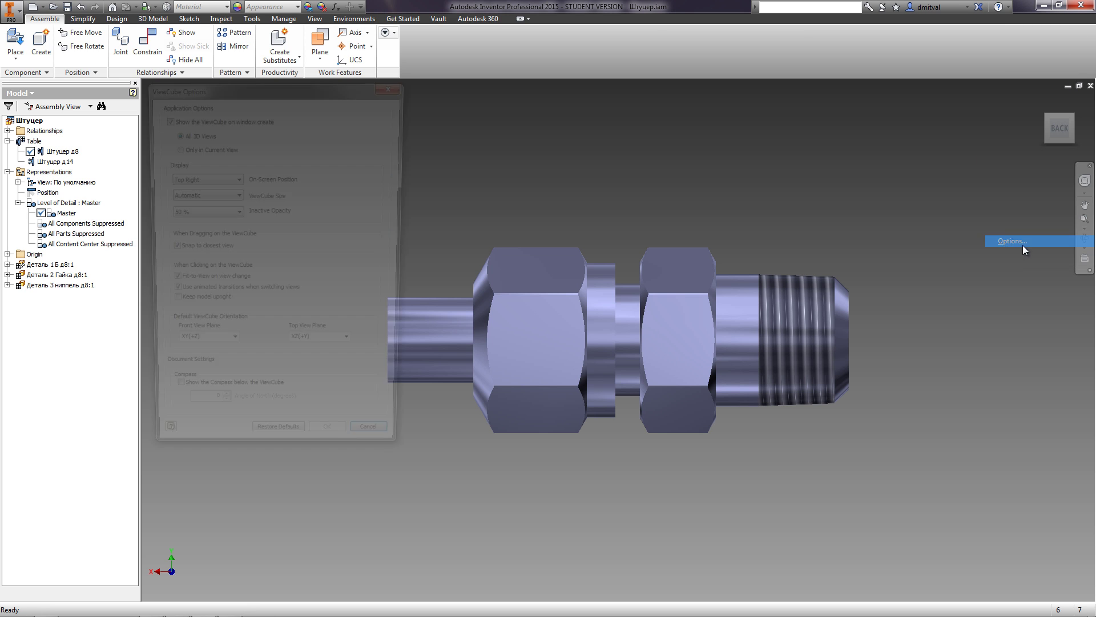
drag(316, 91, 466, 95)
click(384, 184)
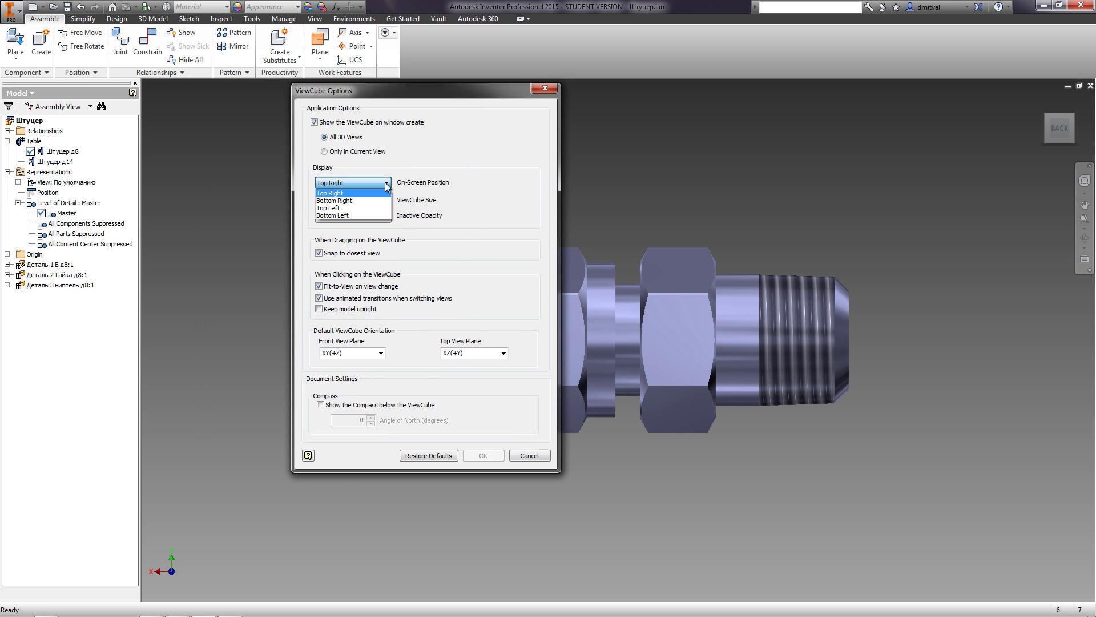
click(386, 186)
click(386, 200)
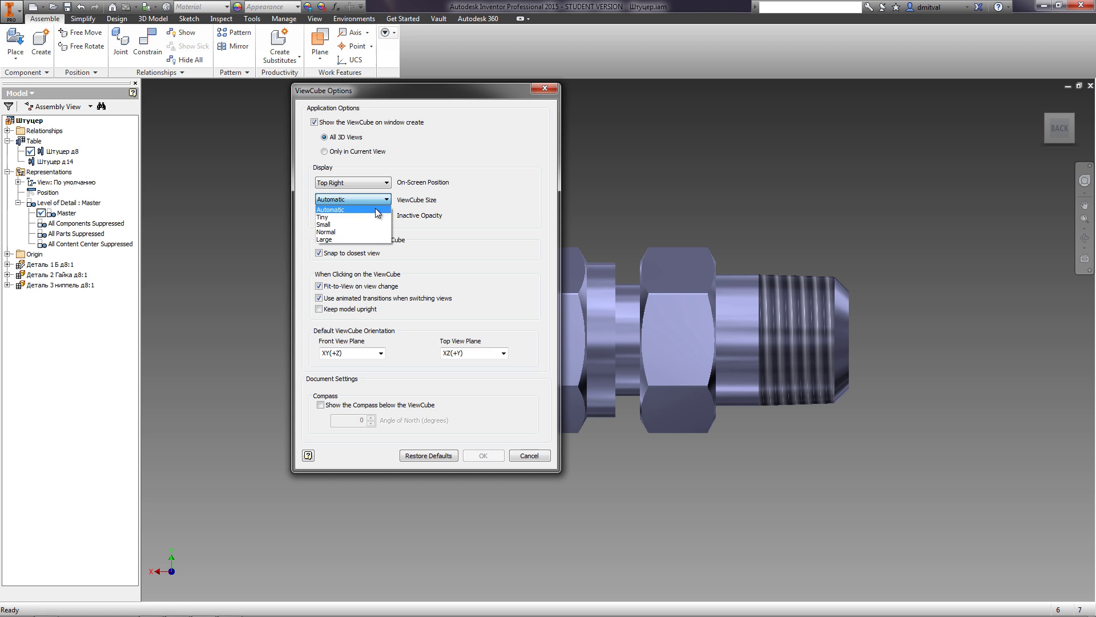
click(366, 239)
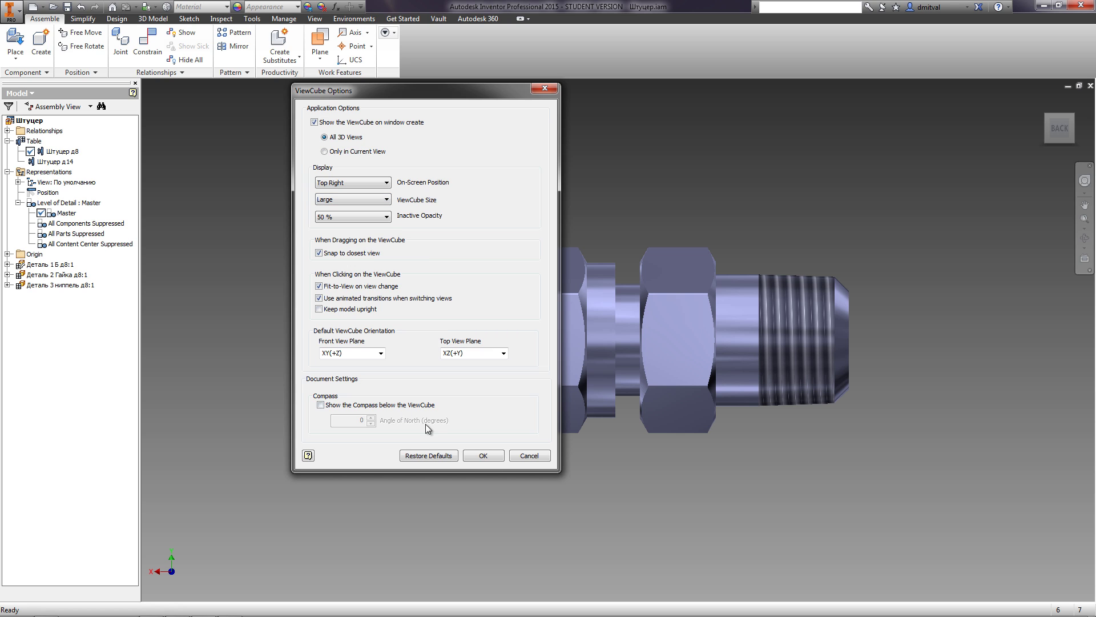
click(485, 457)
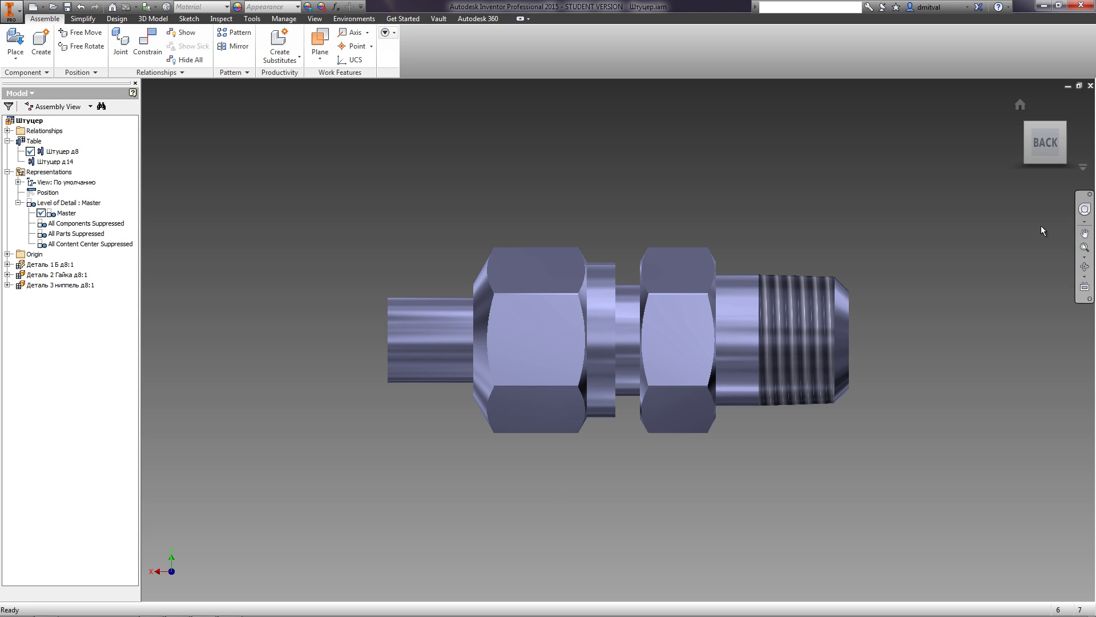
Pan the fitting around the view, then Zoom All to fit the whole assembly.
click(1084, 233)
mouse_move(508, 215)
mouse_down()
mouse_move(624, 154)
mouse_move(436, 200)
mouse_move(623, 182)
mouse_move(347, 198)
mouse_move(519, 204)
mouse_up()
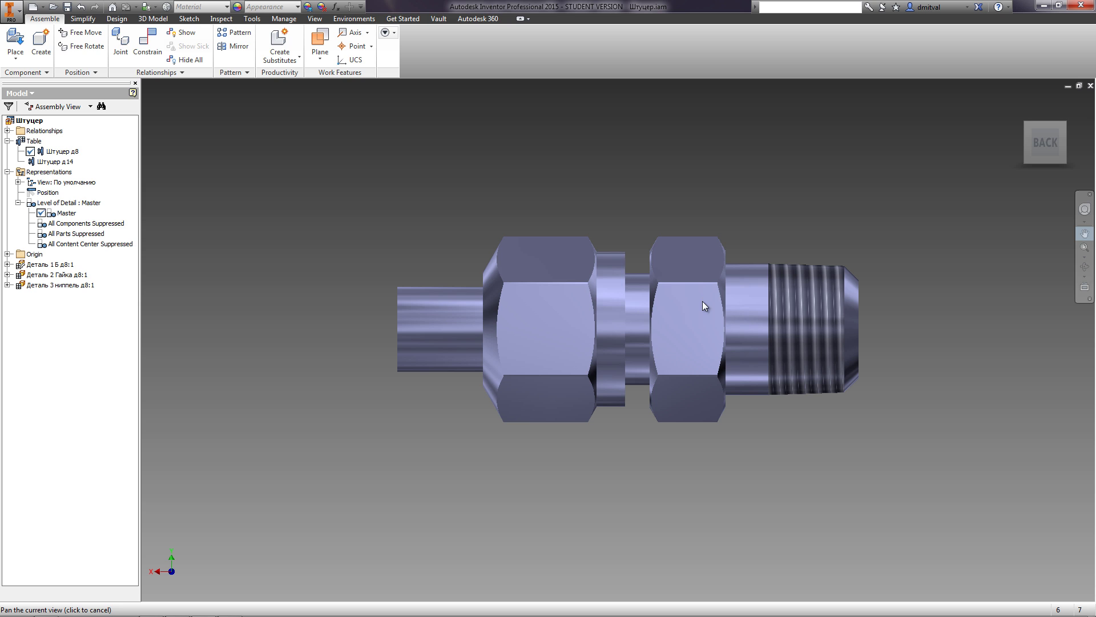
drag(702, 300, 646, 337)
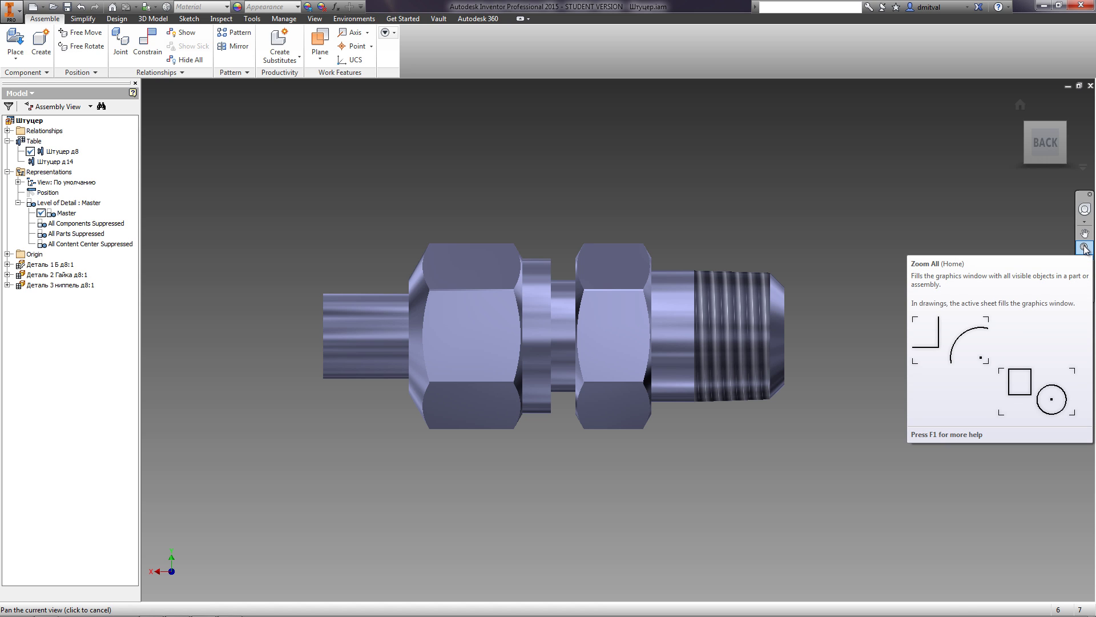
click(1084, 249)
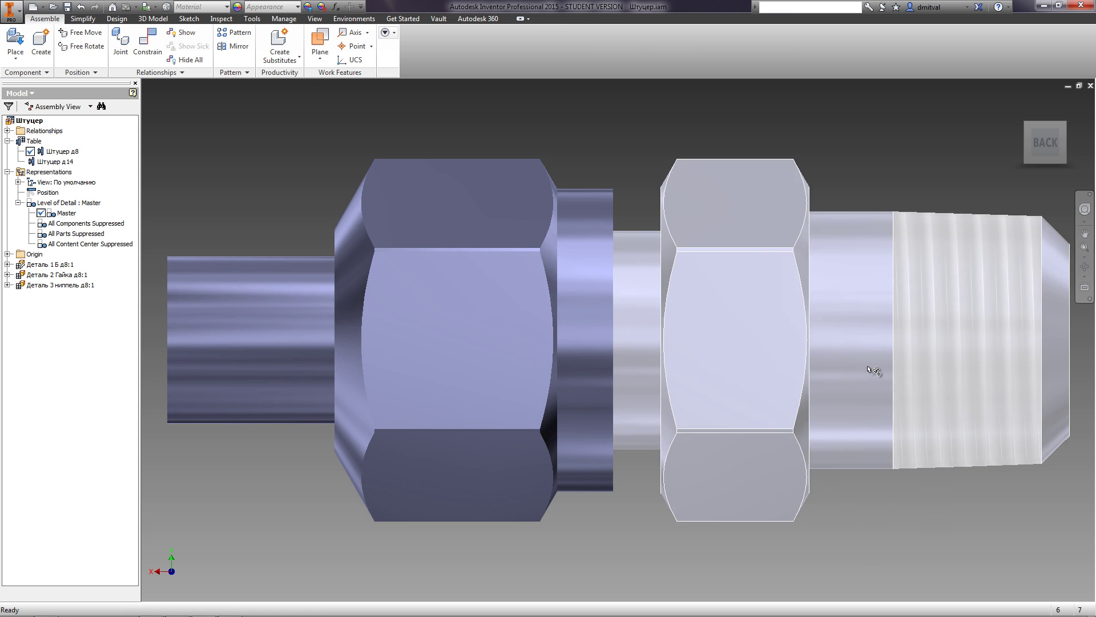
Zoom out, pan left, and Free Orbit the fitting to an angled view of the threaded end.
scroll(871, 371, up, 3)
middle_drag(871, 371, 605, 317)
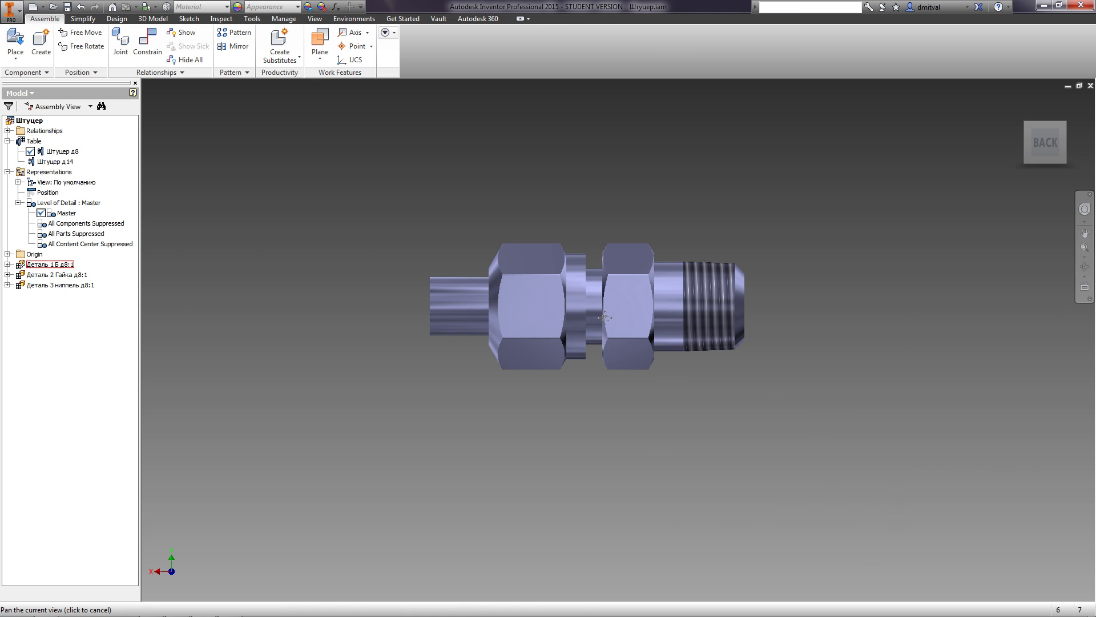
click(1085, 267)
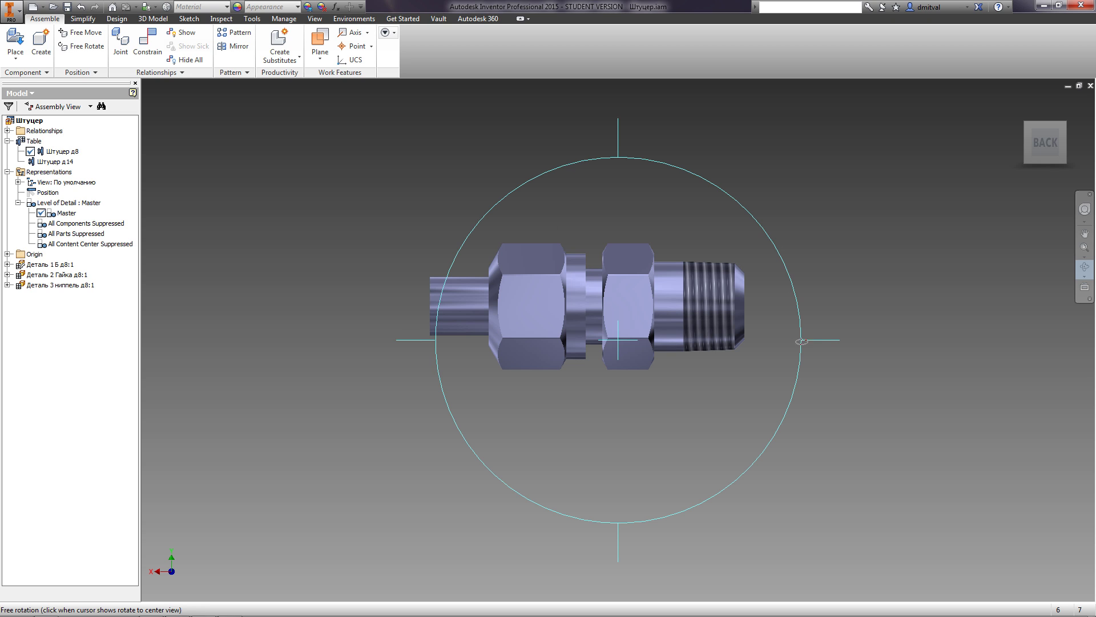
mouse_move(827, 340)
mouse_down()
mouse_move(734, 337)
mouse_move(832, 325)
mouse_up()
drag(622, 296, 541, 240)
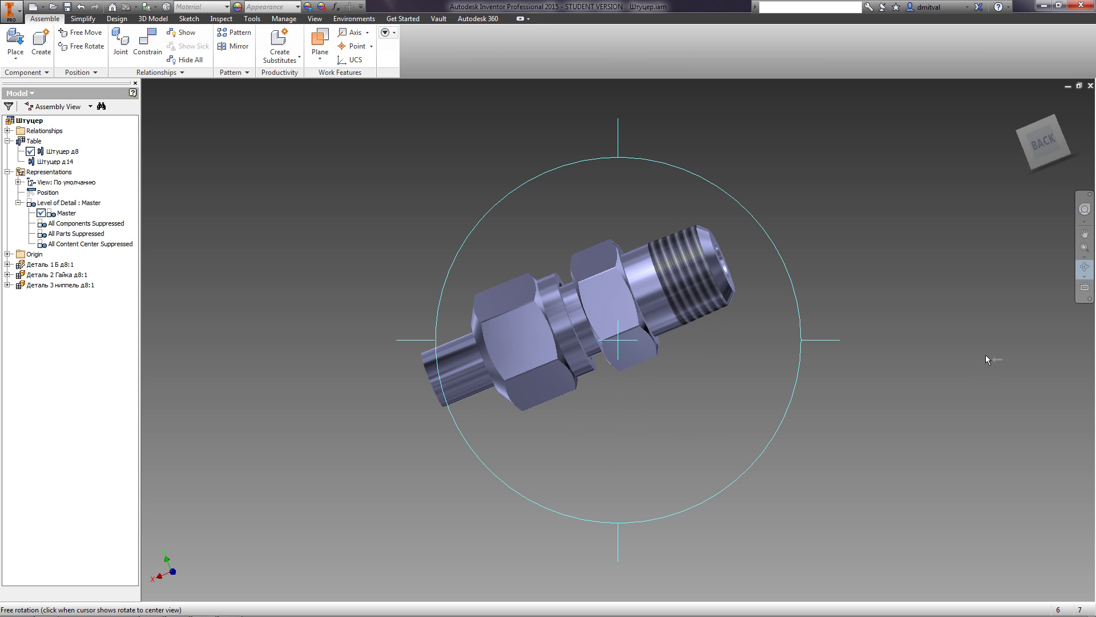
Exit free orbit and use Look At to square the view to a nut face.
key(Escape)
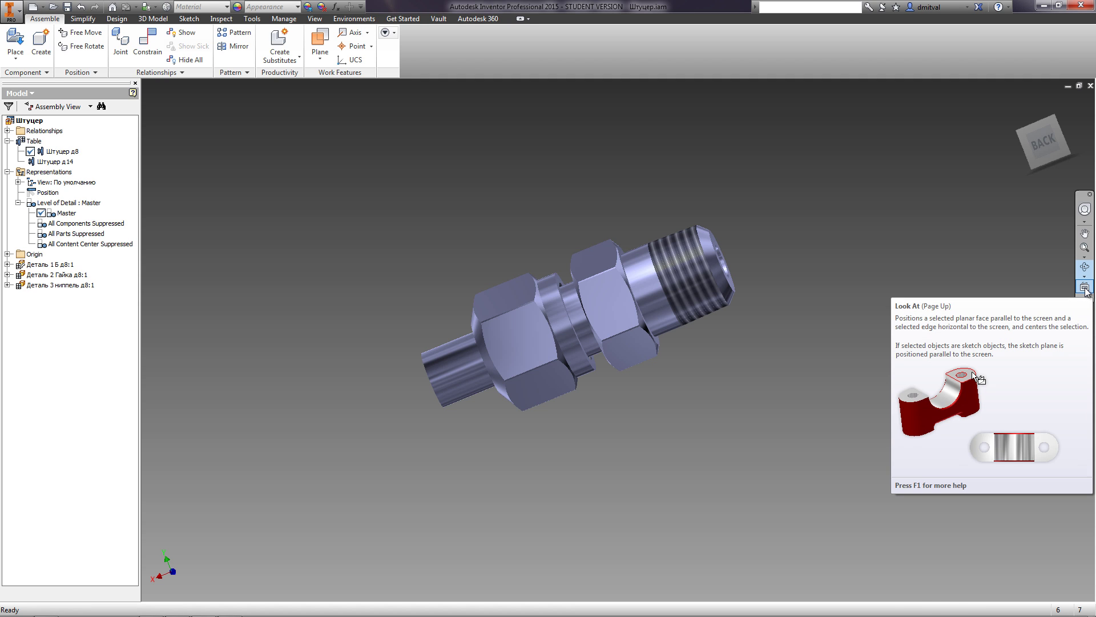
click(1084, 288)
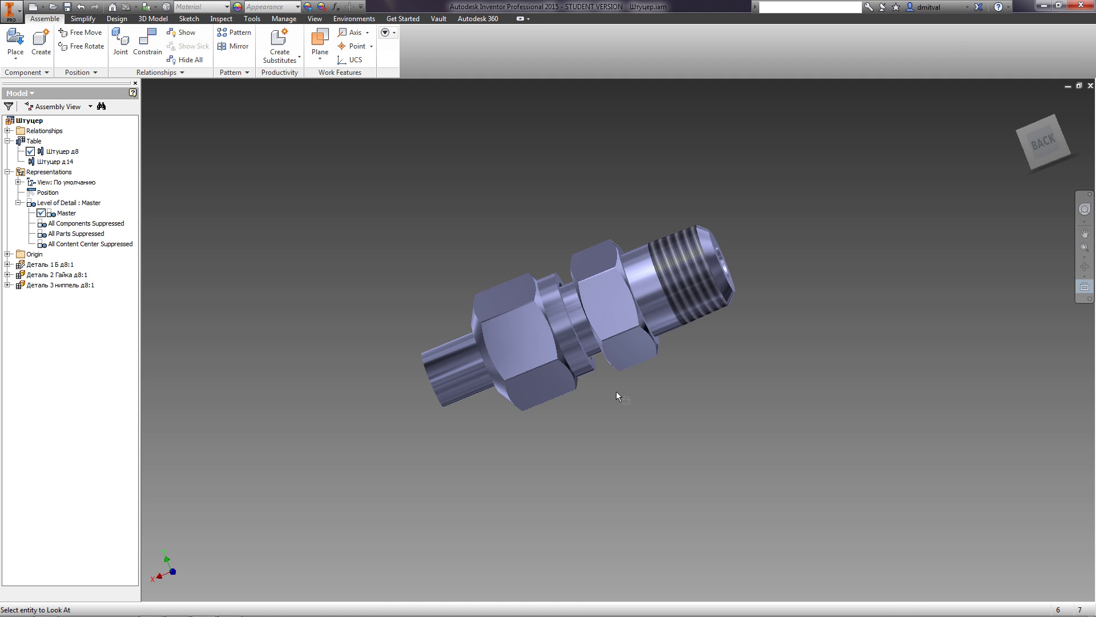
click(633, 335)
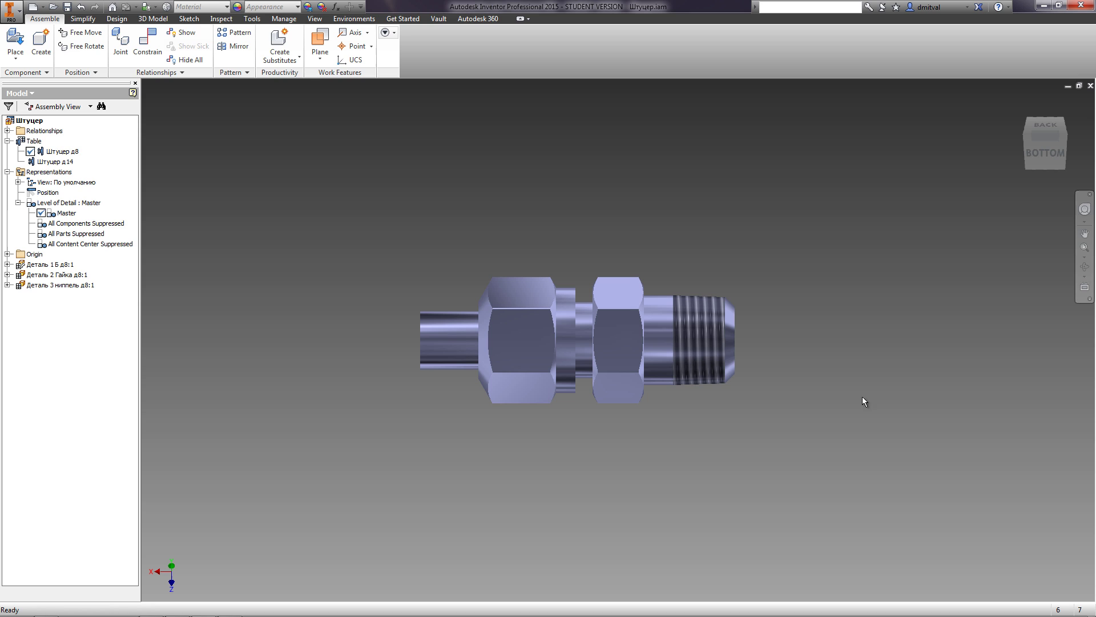
click(1084, 287)
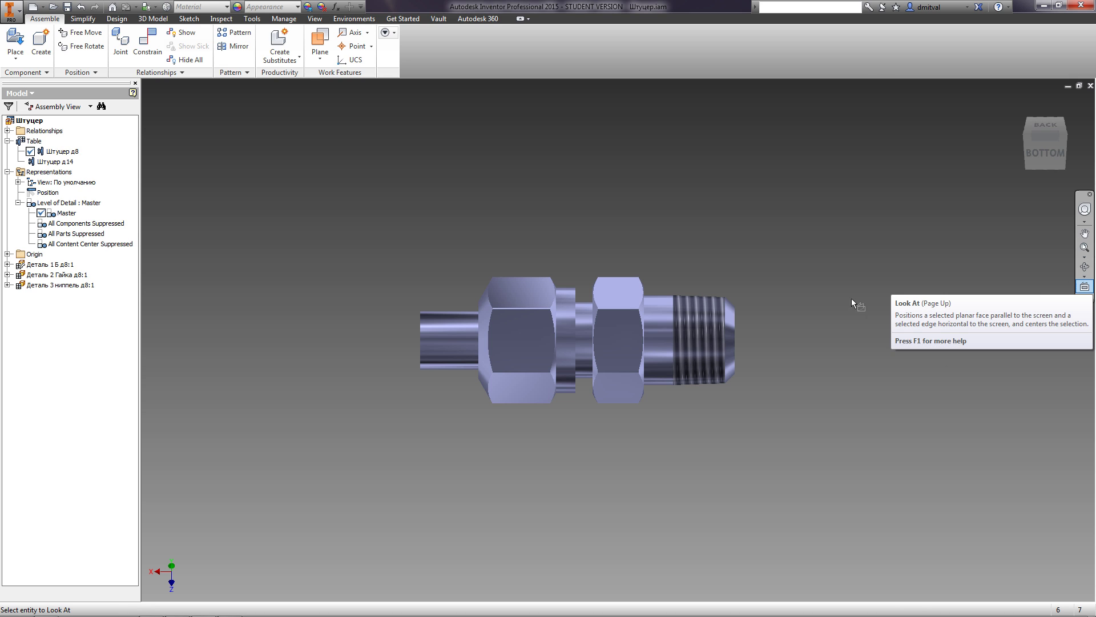
Orbit the fitting to an isometric-like view, then Look At another nut face.
click(1084, 267)
drag(713, 331, 576, 360)
click(1085, 287)
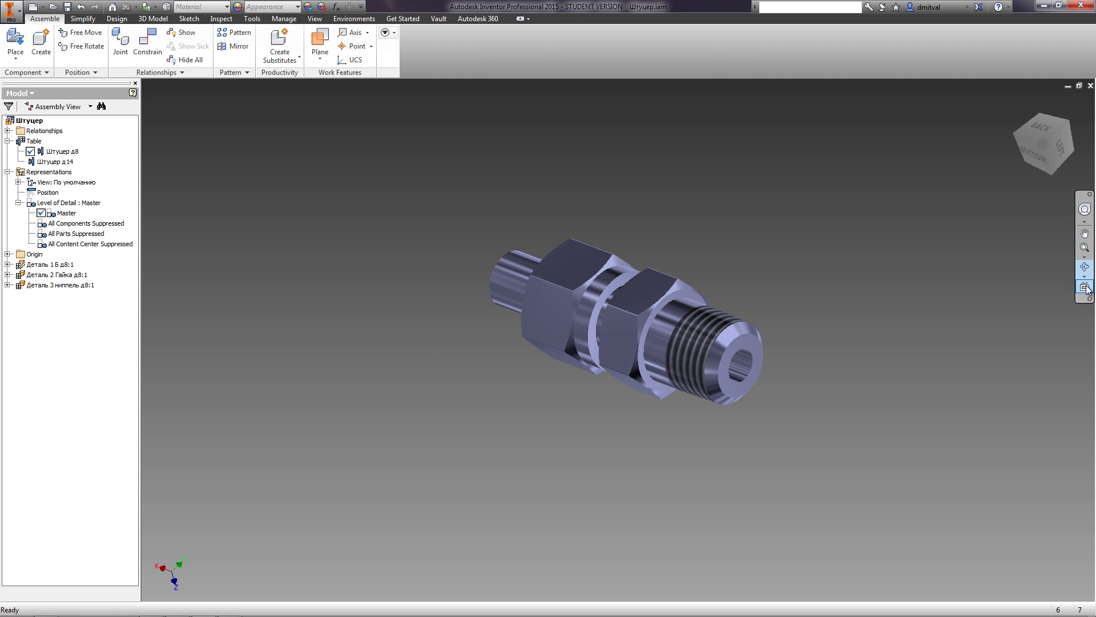
click(610, 368)
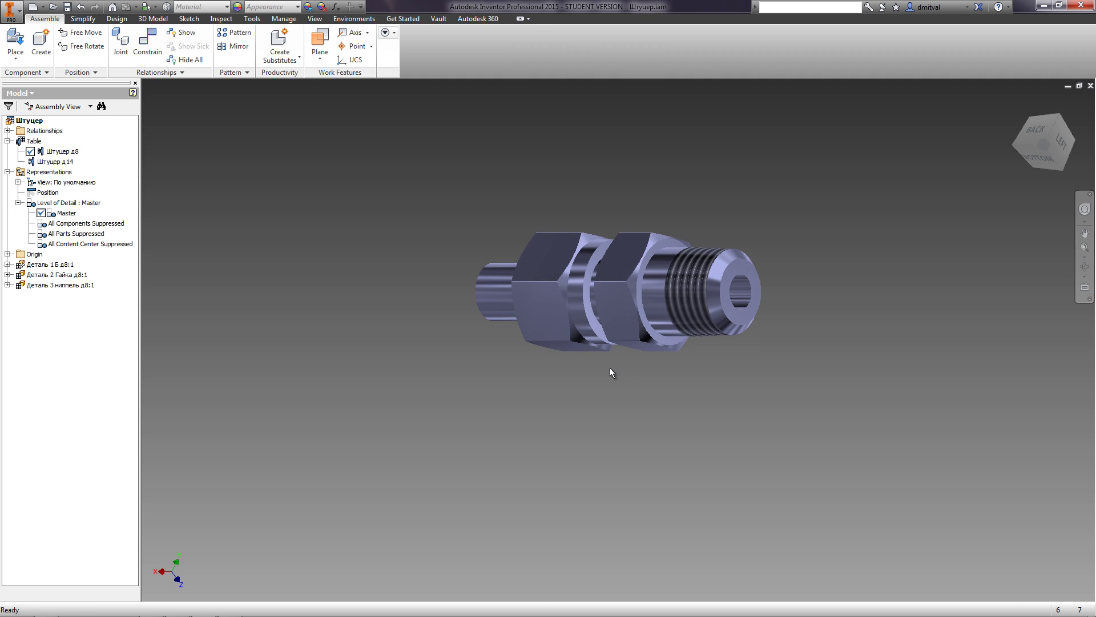
Use the Full Navigation Wheel's ORBIT wedge to rotate the fitting to a three-quarter view.
click(1087, 211)
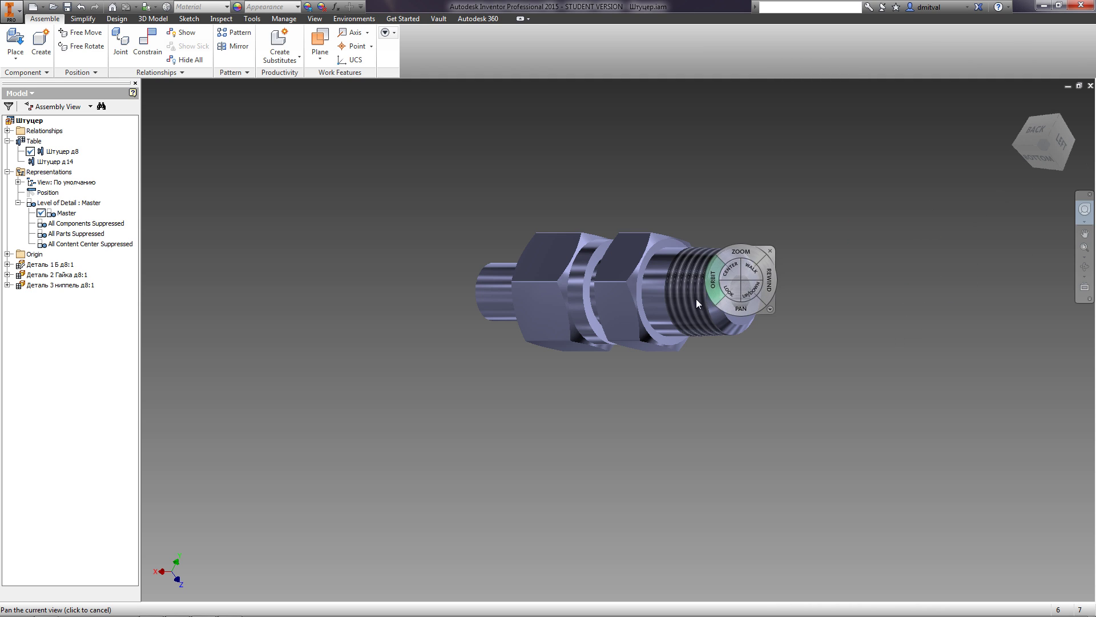
drag(710, 283, 708, 333)
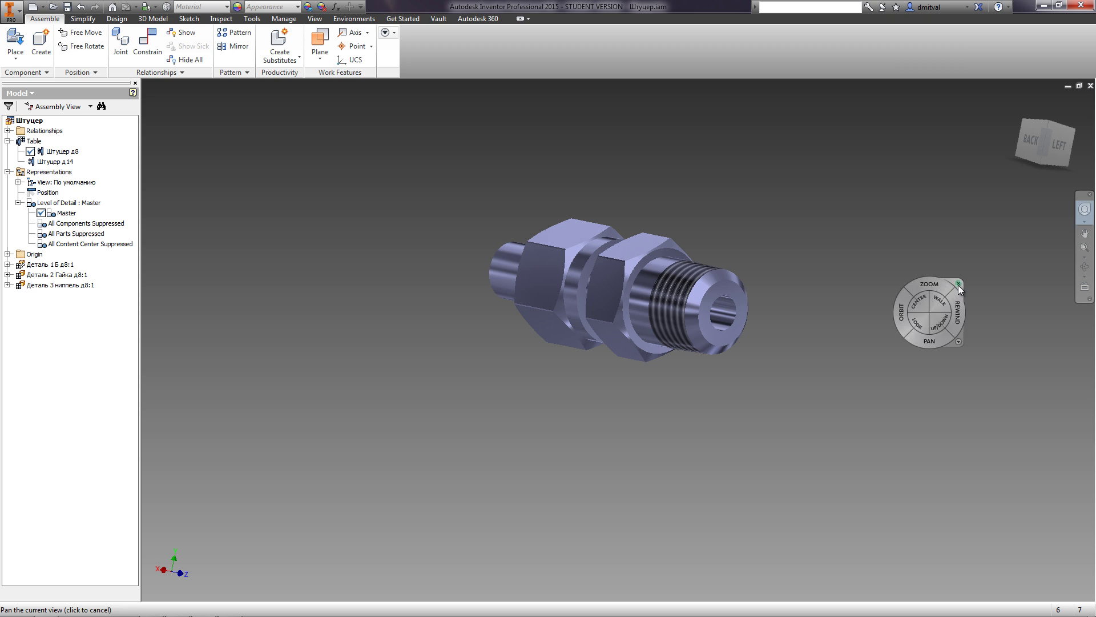
key(Escape)
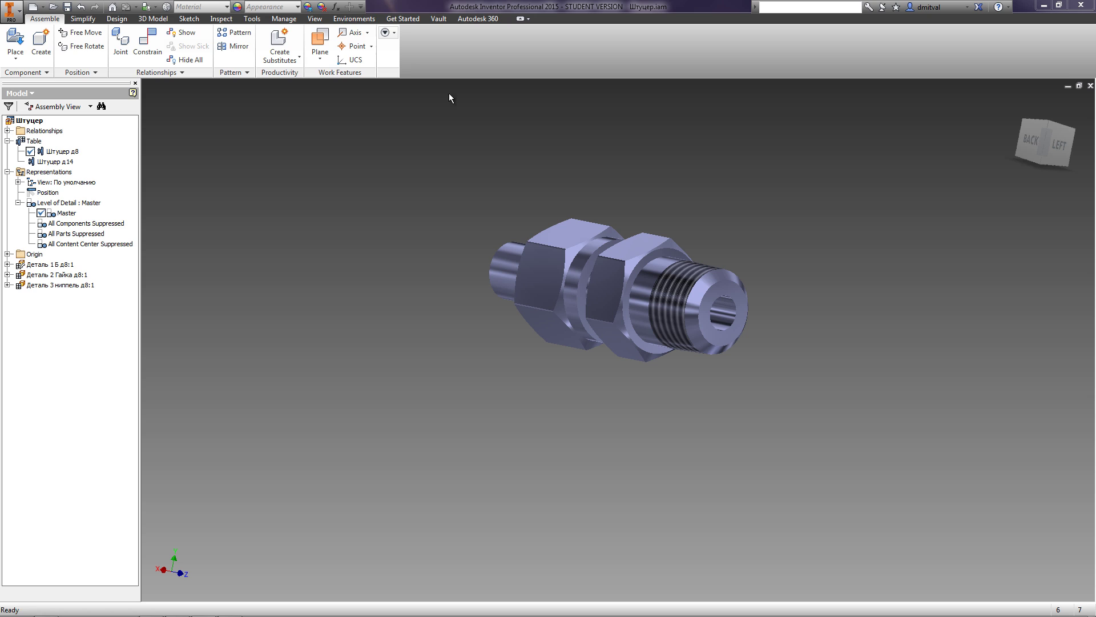
From View > User Interface, hide and restore the ViewCube and Navigation Bar, leaving both visible.
click(313, 19)
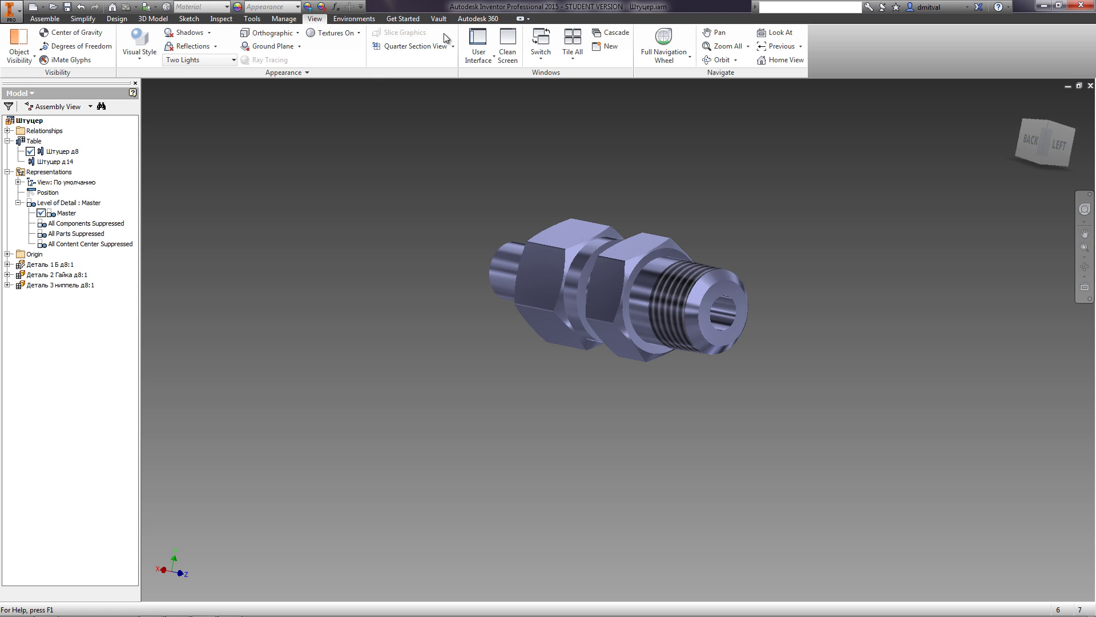
click(477, 41)
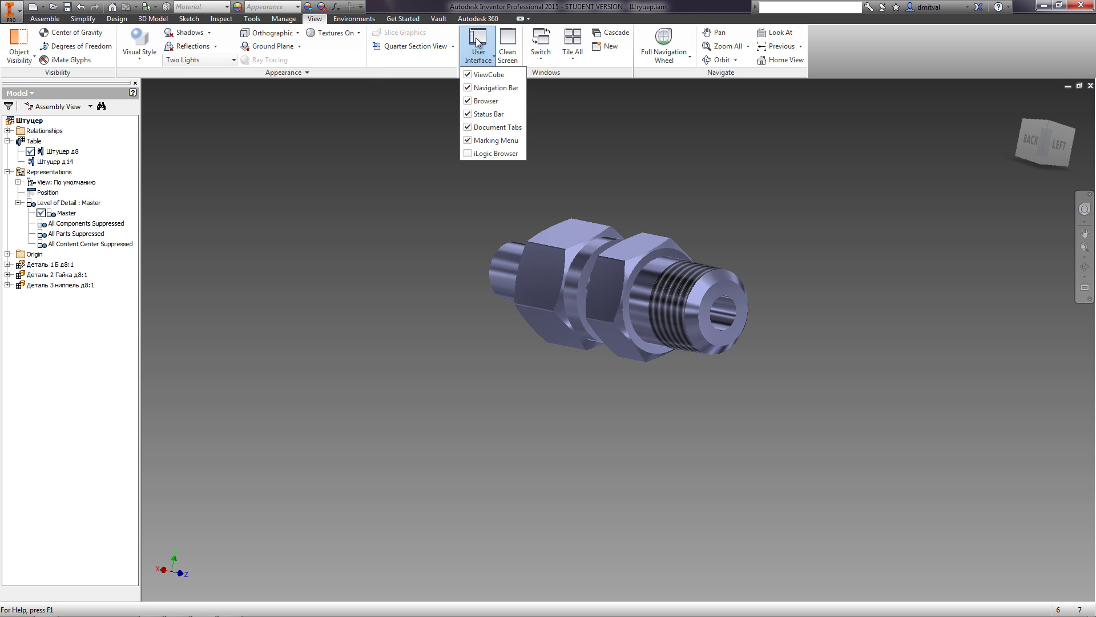
click(471, 75)
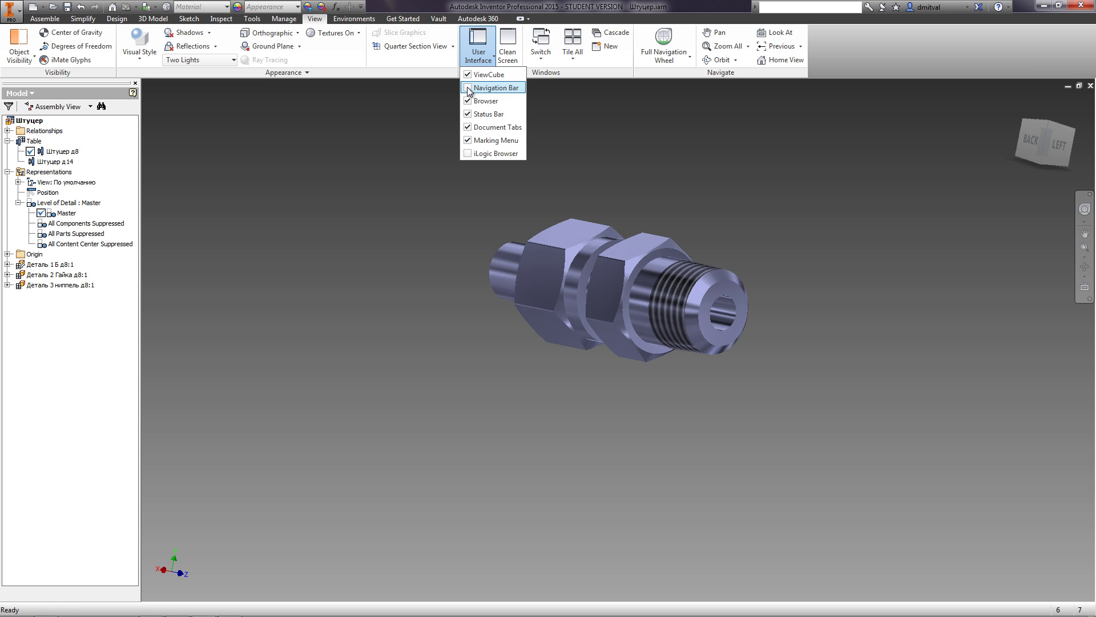
click(469, 88)
click(469, 89)
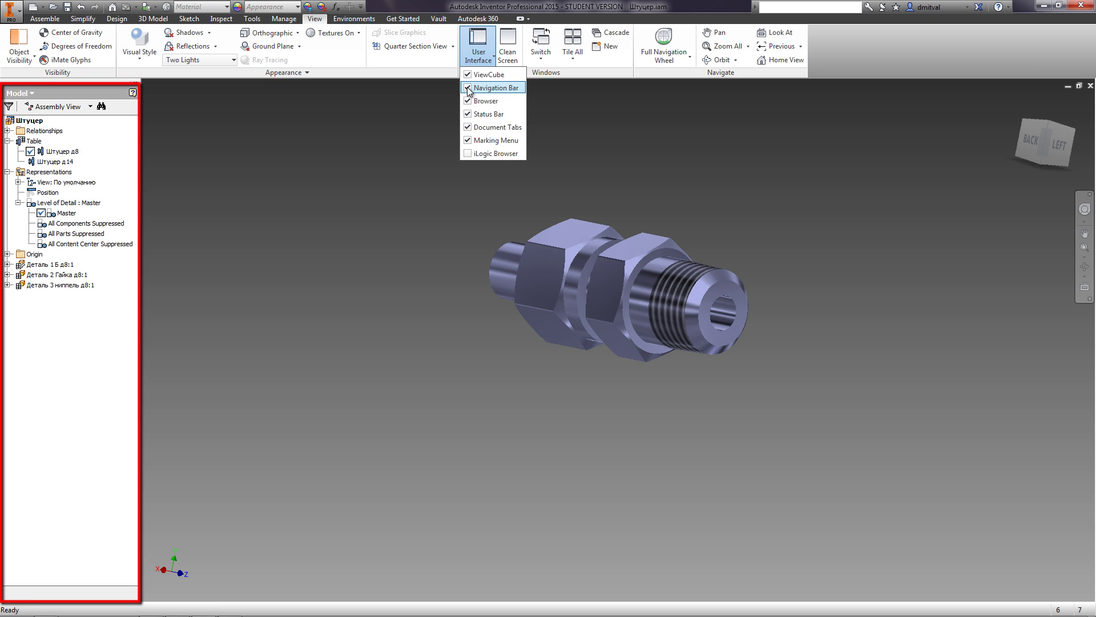
click(371, 136)
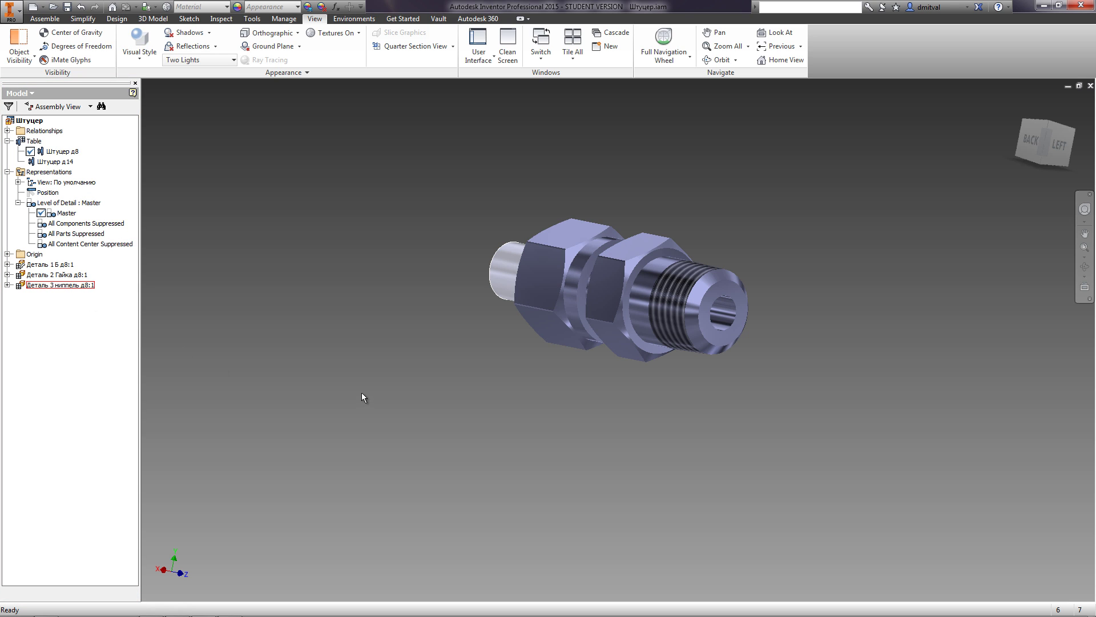
Open Application Options from the Tools tab of the Get Started home screen.
key(F2)
click(1088, 85)
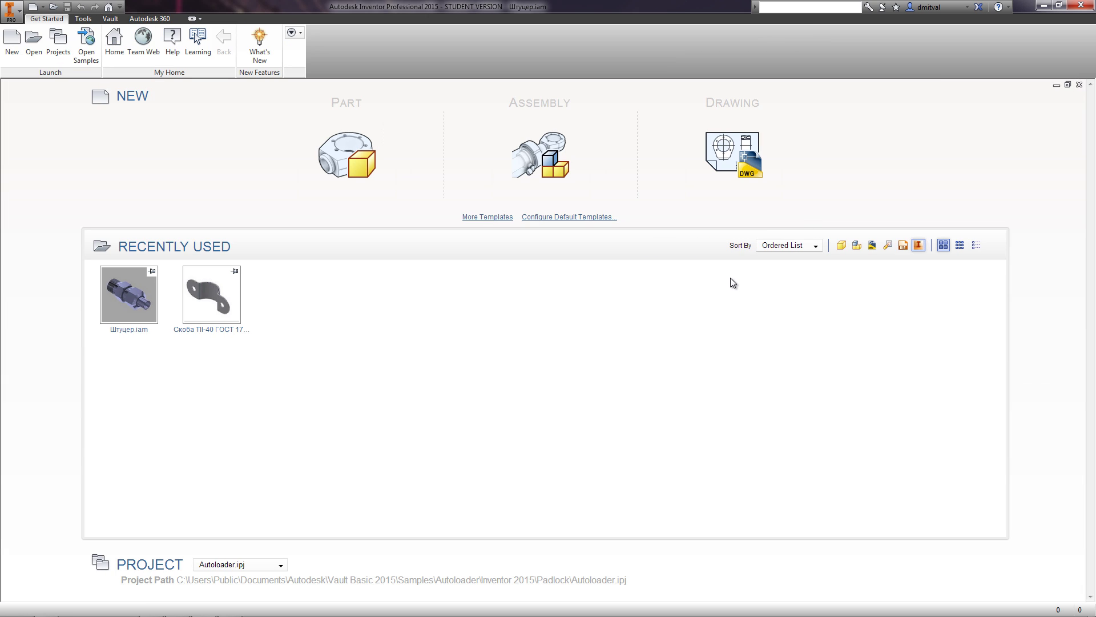
click(84, 19)
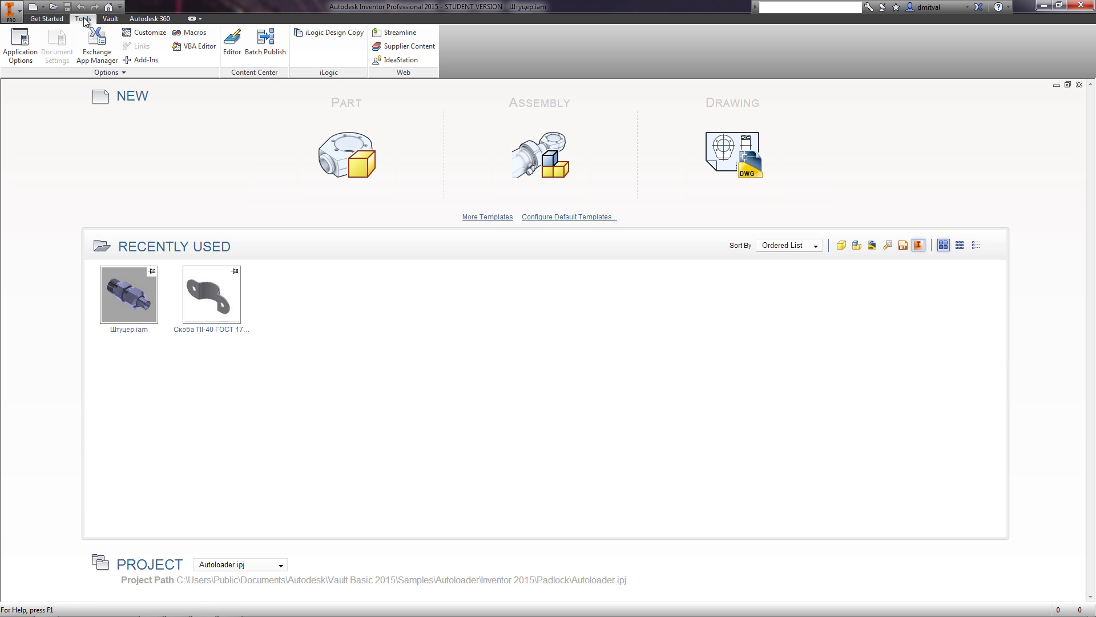
click(20, 43)
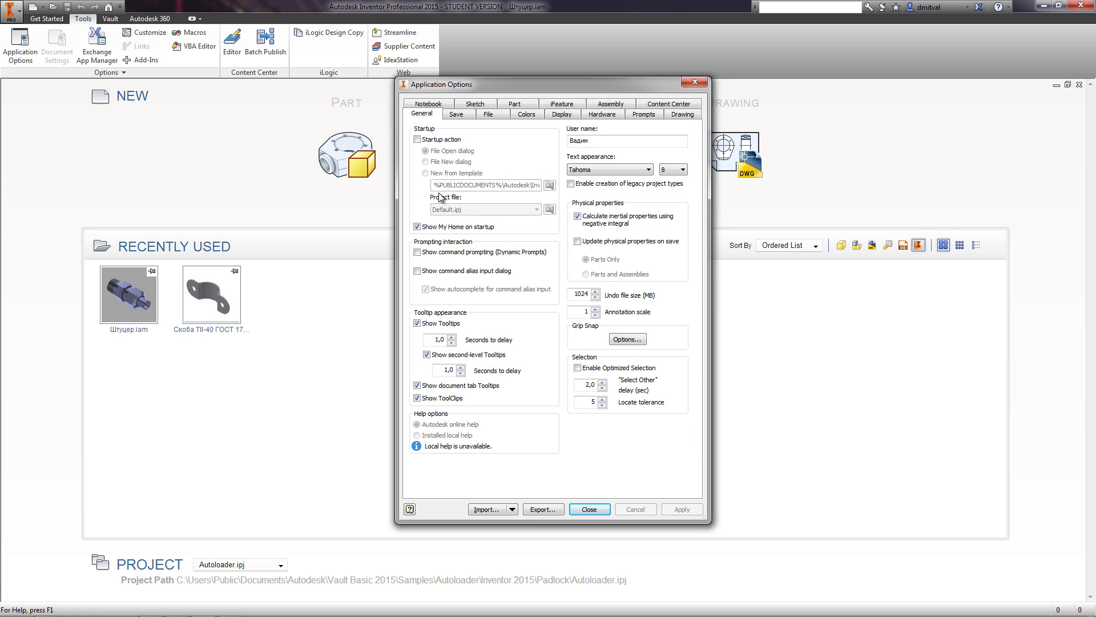
Leave Startup action off, uncheck Show My Home on startup, and select the user name field.
click(417, 139)
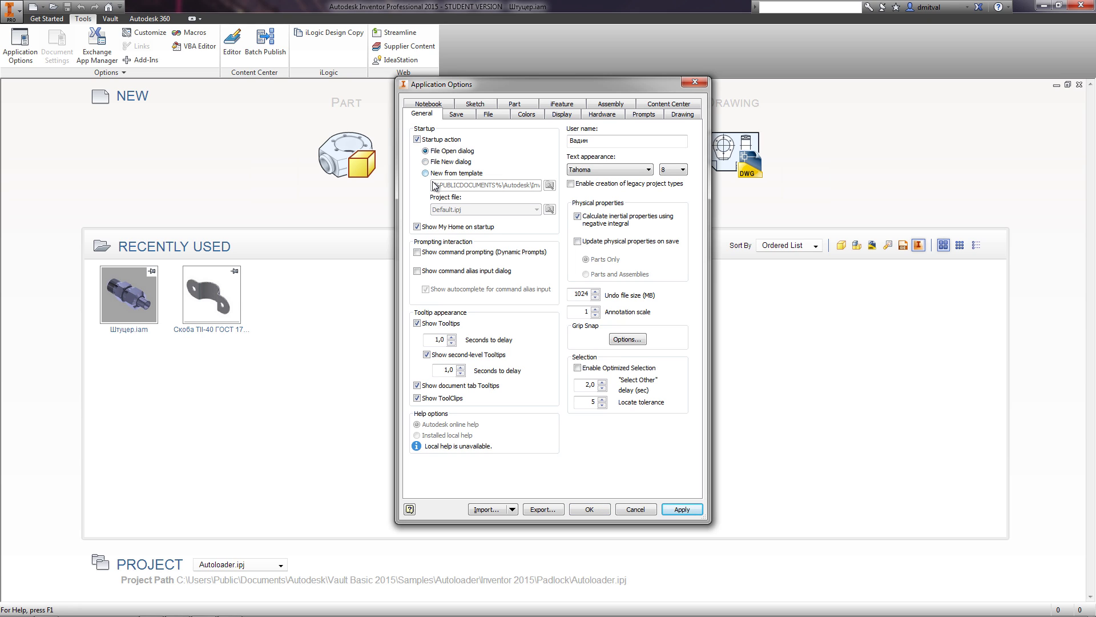
click(417, 139)
click(417, 227)
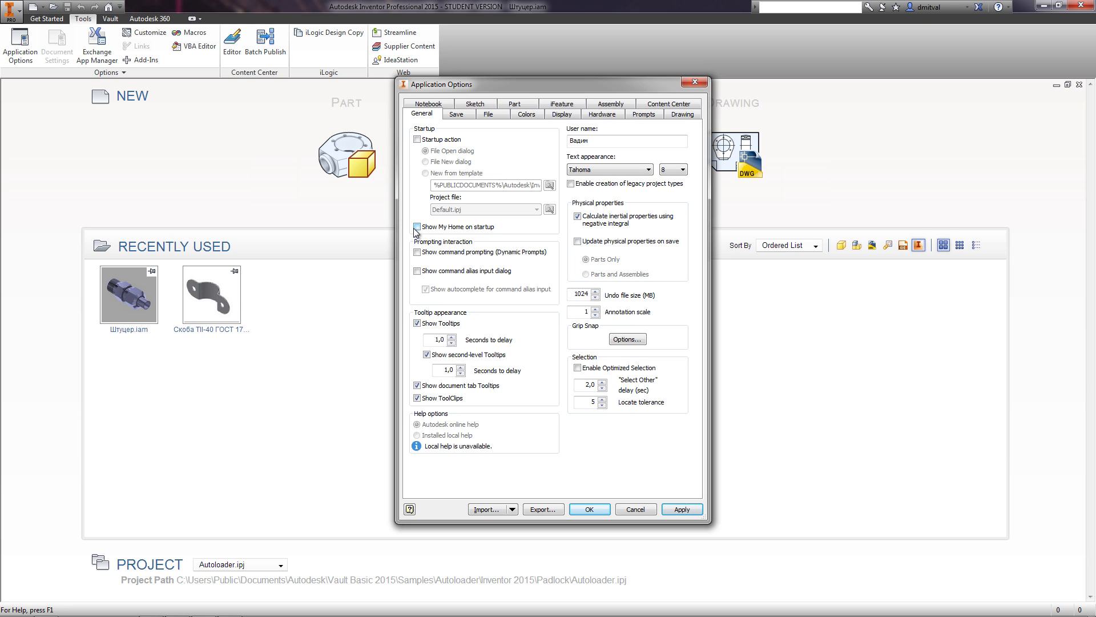
drag(605, 141, 554, 145)
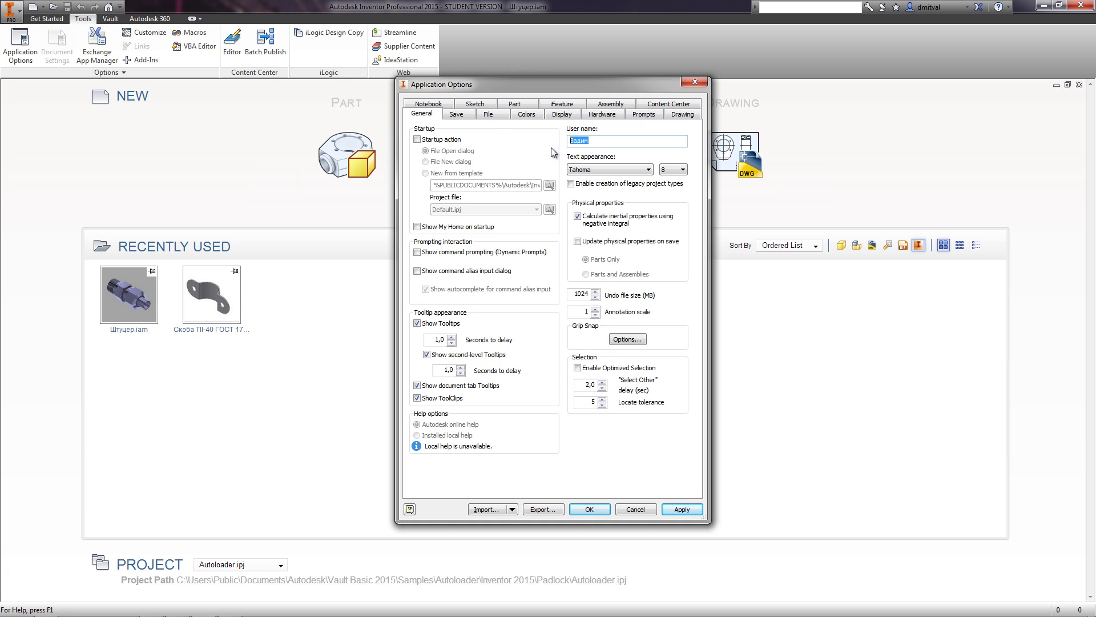
On the Colors tab, preview Deep Blue, Forest, High Contrast and Presentation, then choose Sky.
click(525, 115)
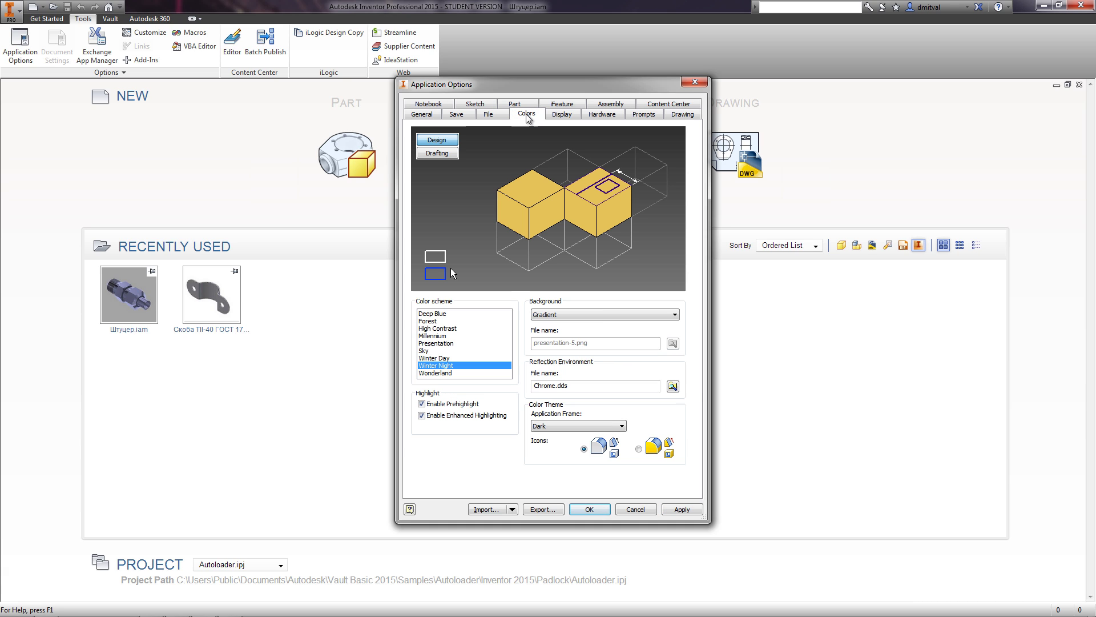
click(429, 314)
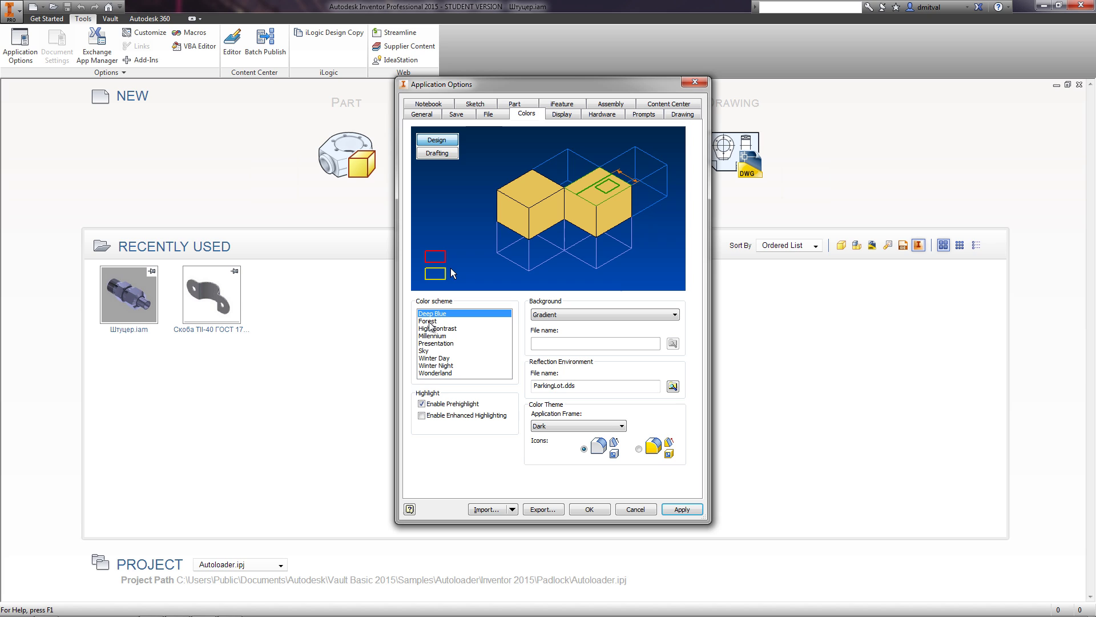
click(429, 322)
click(431, 328)
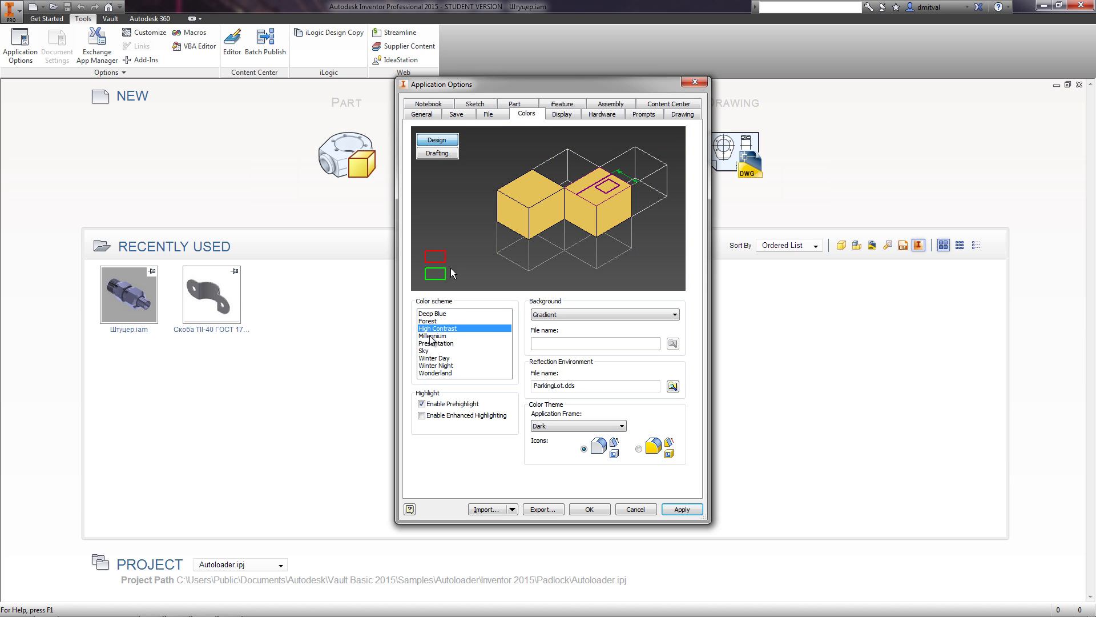
click(432, 343)
click(432, 350)
Set the background to 1 Color after trying Background Image, and try the yellow icon set before reverting.
click(558, 315)
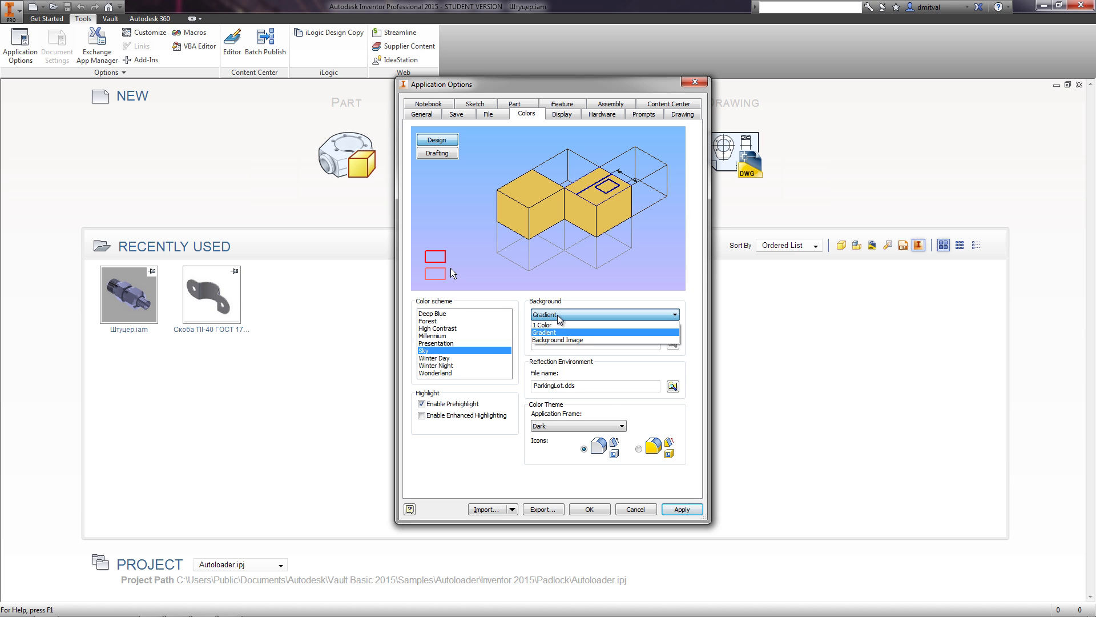
click(559, 343)
click(568, 314)
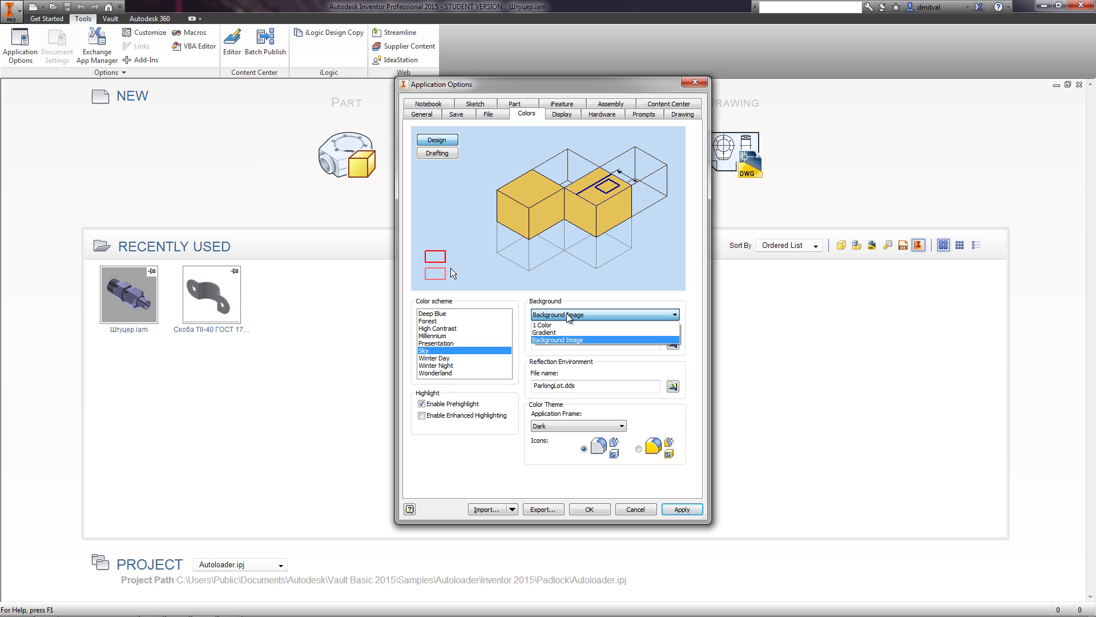
click(563, 322)
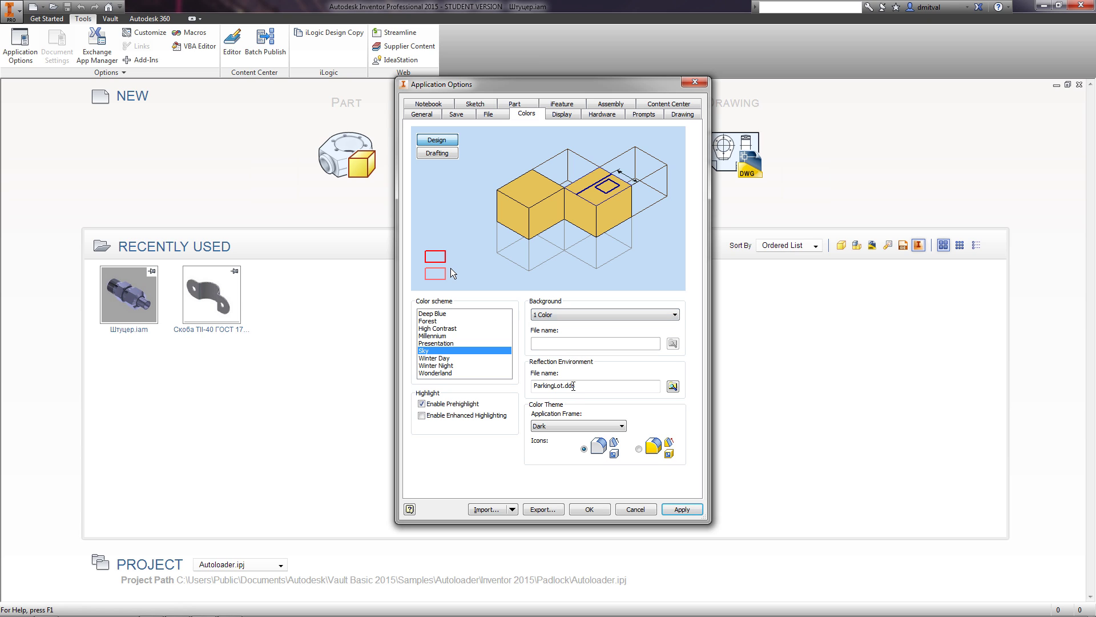
click(639, 449)
click(583, 449)
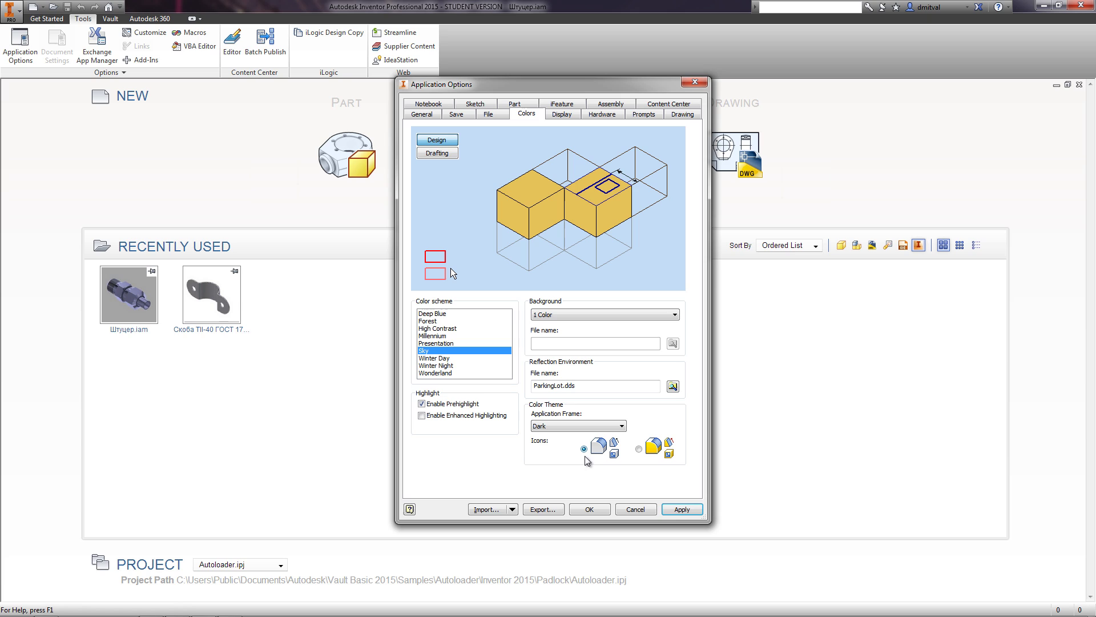